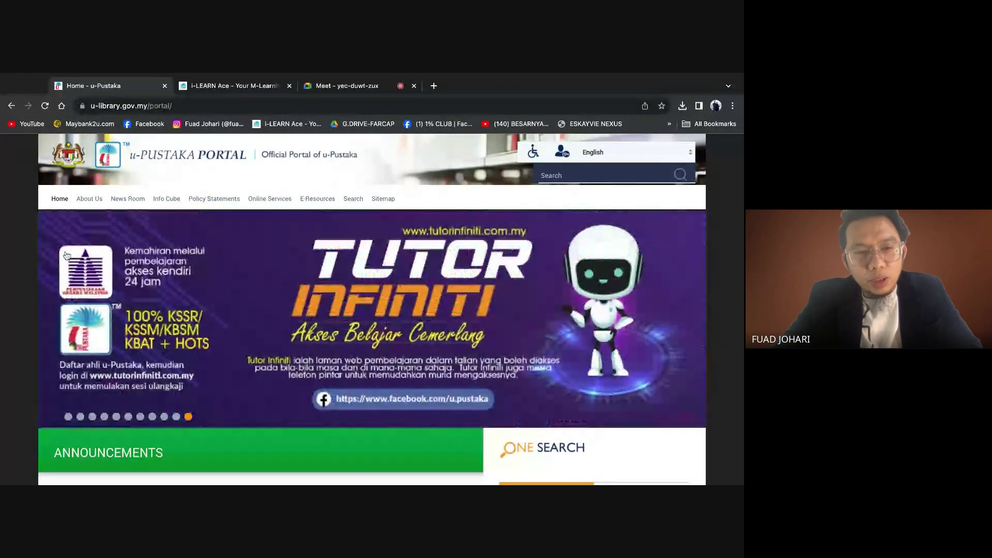
# - Open the Online Databases page from the first banner slide of the u-Pustaka portal and find the i-LEARN Ace entry
pyautogui.click(68, 417)
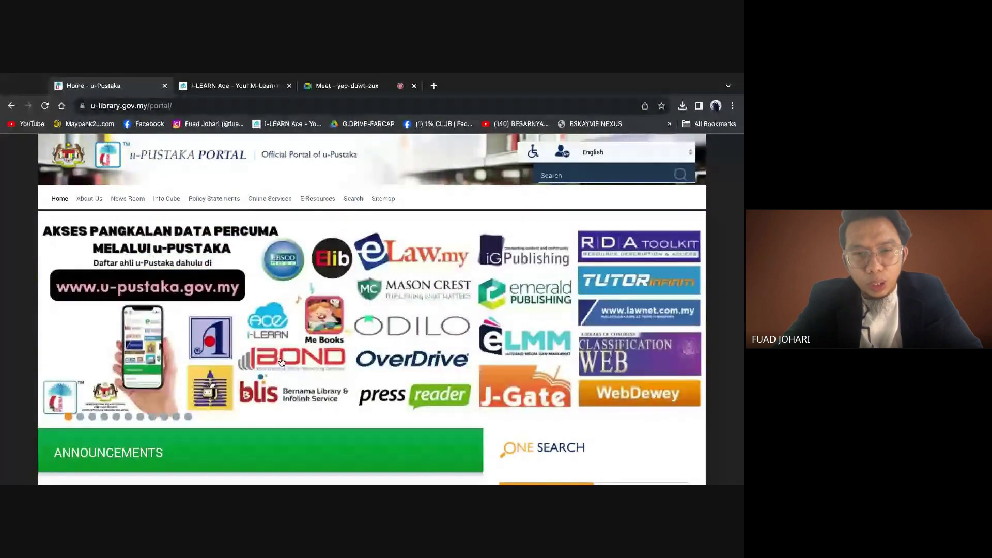
pyautogui.click(269, 327)
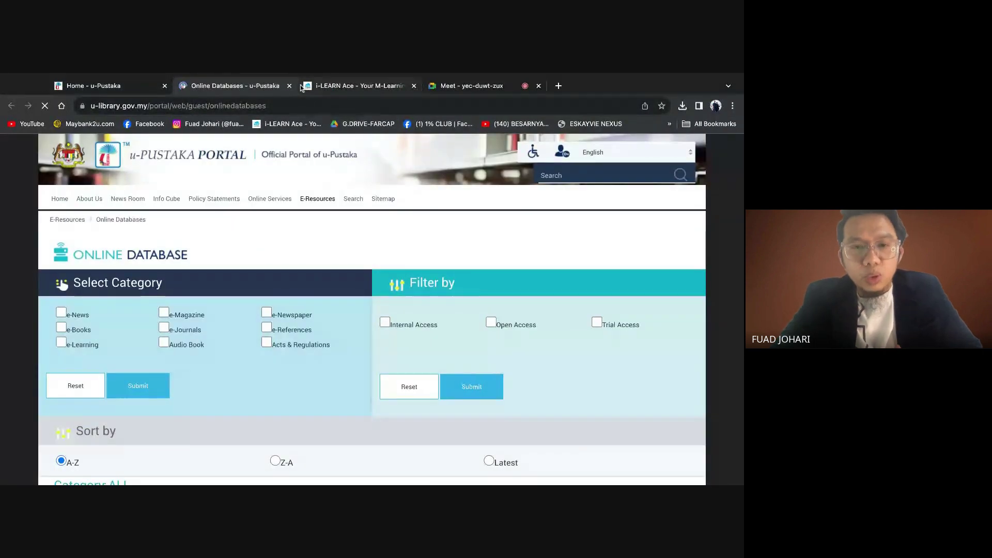
pyautogui.scroll(-6, 200, 328)
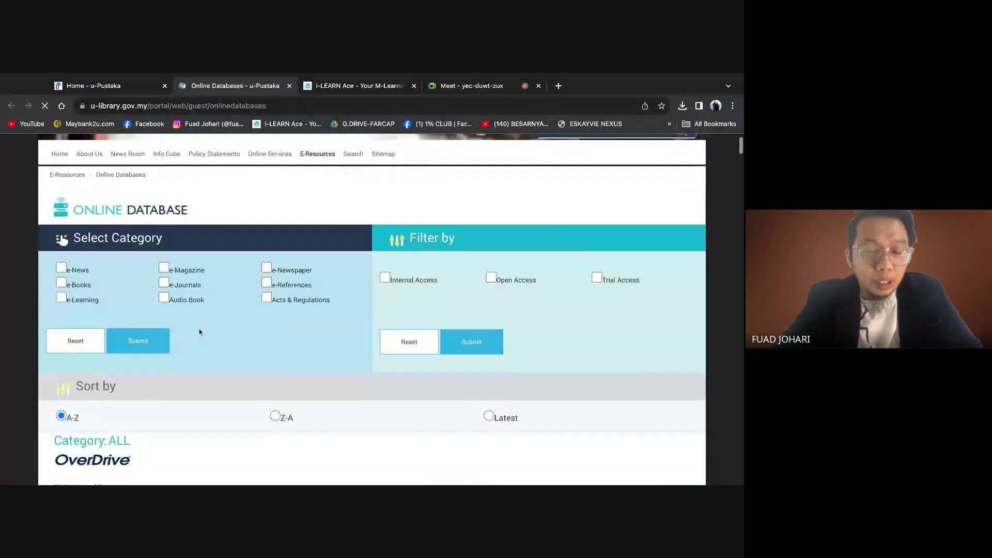
pyautogui.scroll(-5, 199, 331)
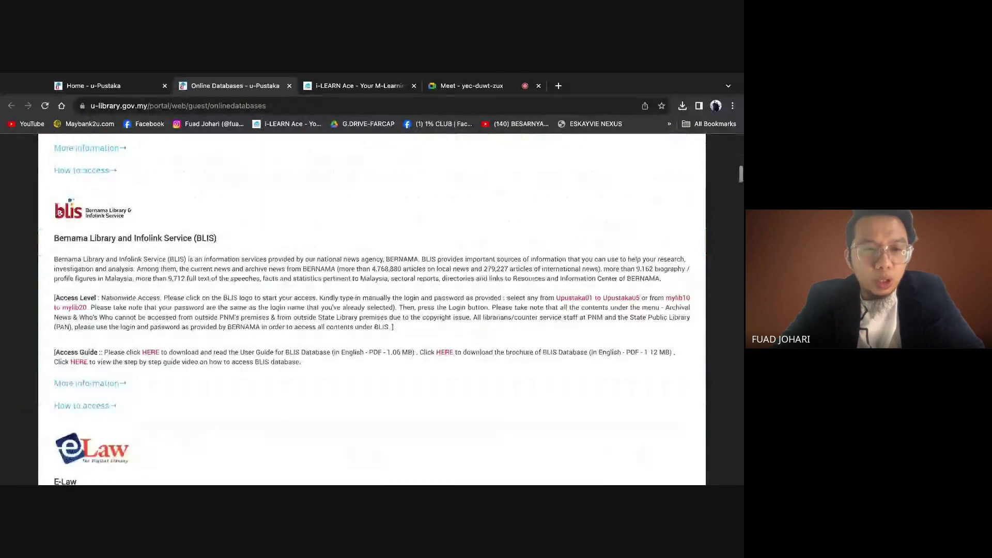
pyautogui.scroll(-10, 372, 309)
pyautogui.scroll(-15, 372, 309)
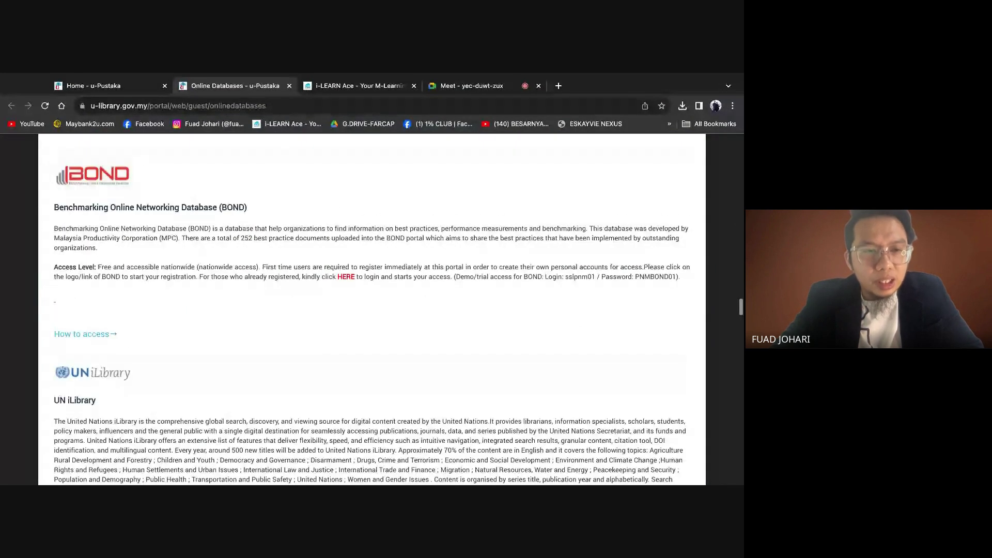
pyautogui.scroll(-15, 372, 309)
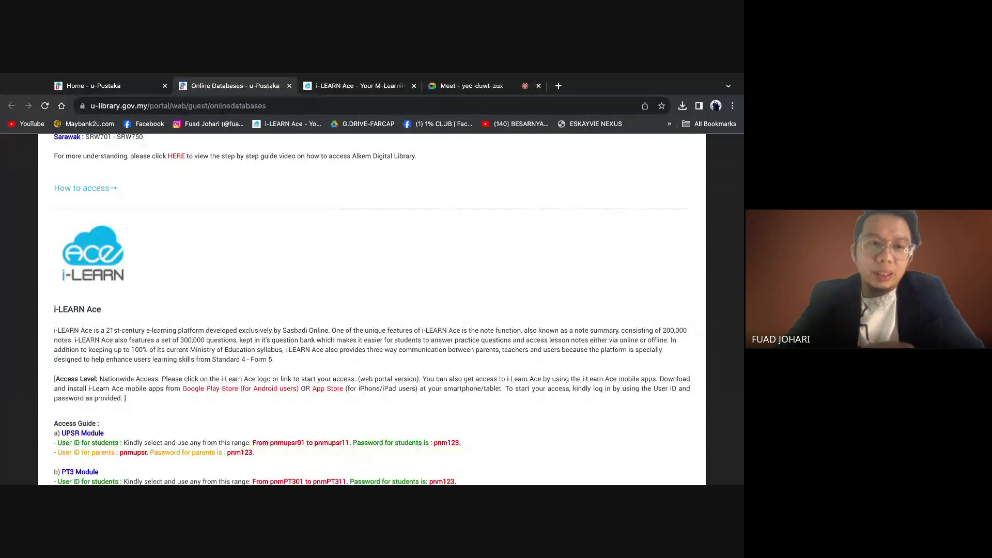
# - Switch to the open i-LEARN Ace login page and place the cursor in the ID Pengguna field
pyautogui.click(349, 85)
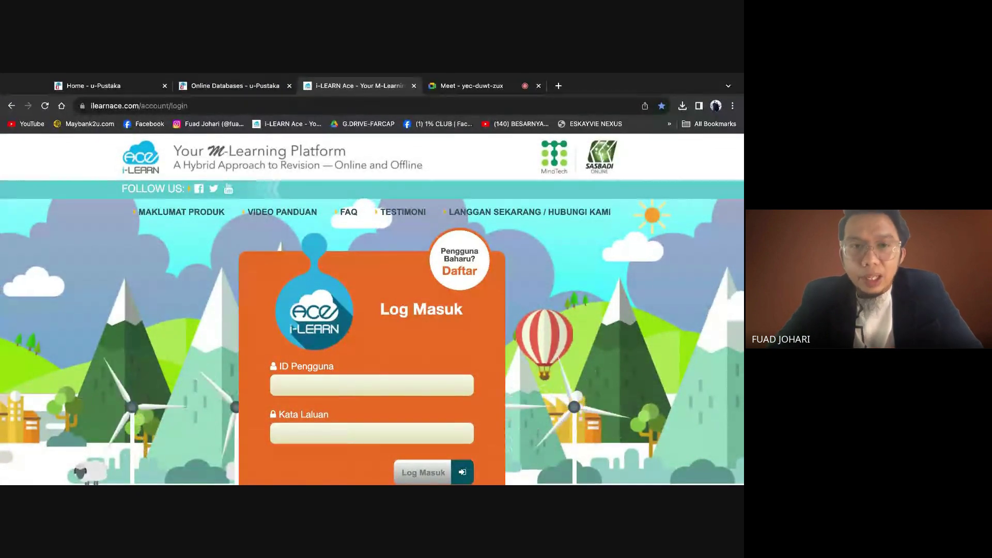
pyautogui.click(279, 385)
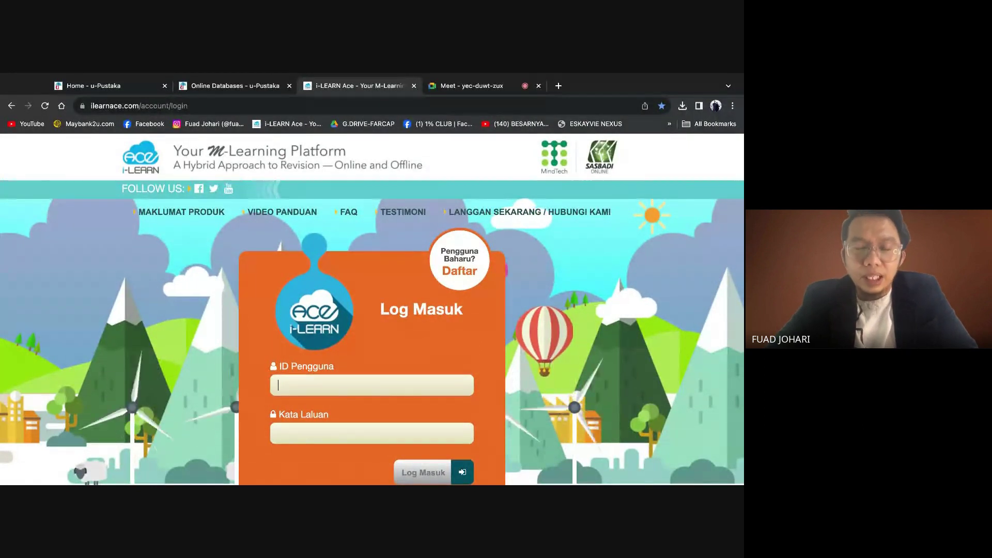
# - Look through the i-LEARN Ace page below the login form, from the promo and testimonial videos to the feature tiles, and return to the videos
pyautogui.scroll(-6, 404, 359)
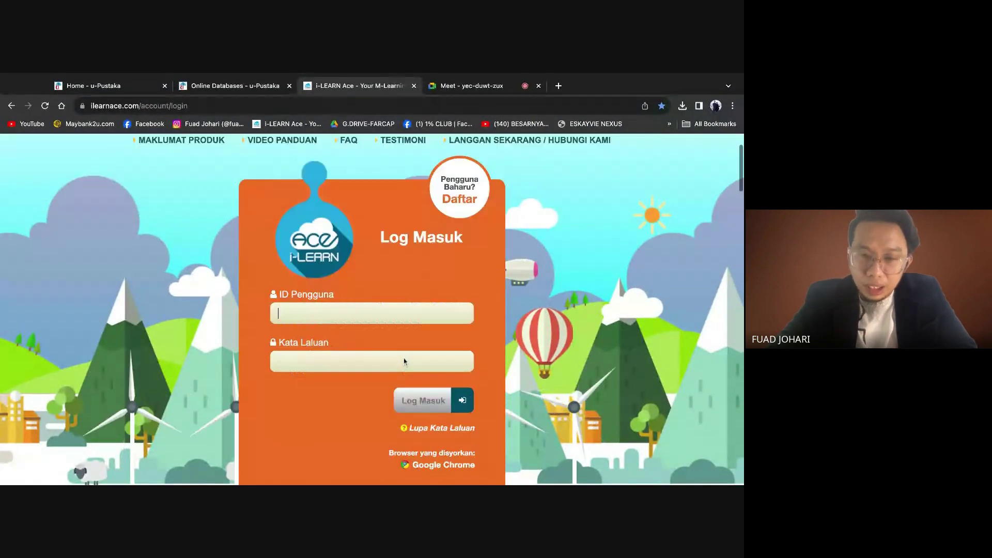
pyautogui.scroll(-3, 404, 360)
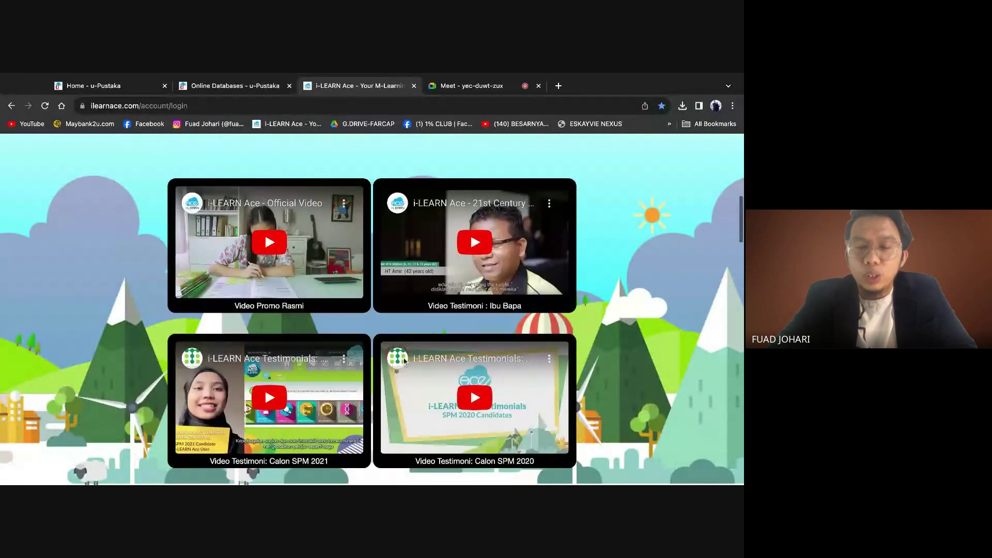
pyautogui.scroll(-3, 404, 361)
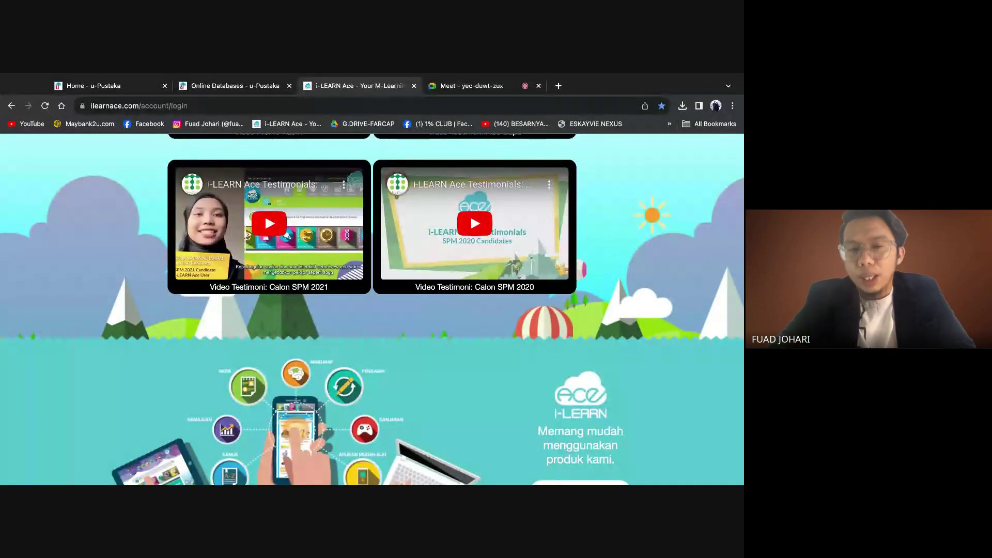
pyautogui.scroll(-1, 404, 361)
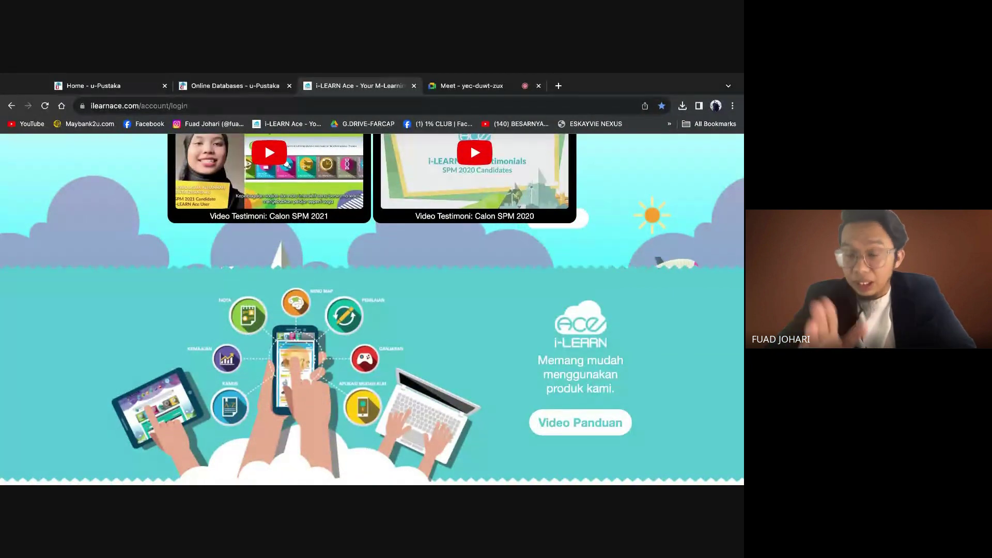
pyautogui.scroll(-6, 398, 426)
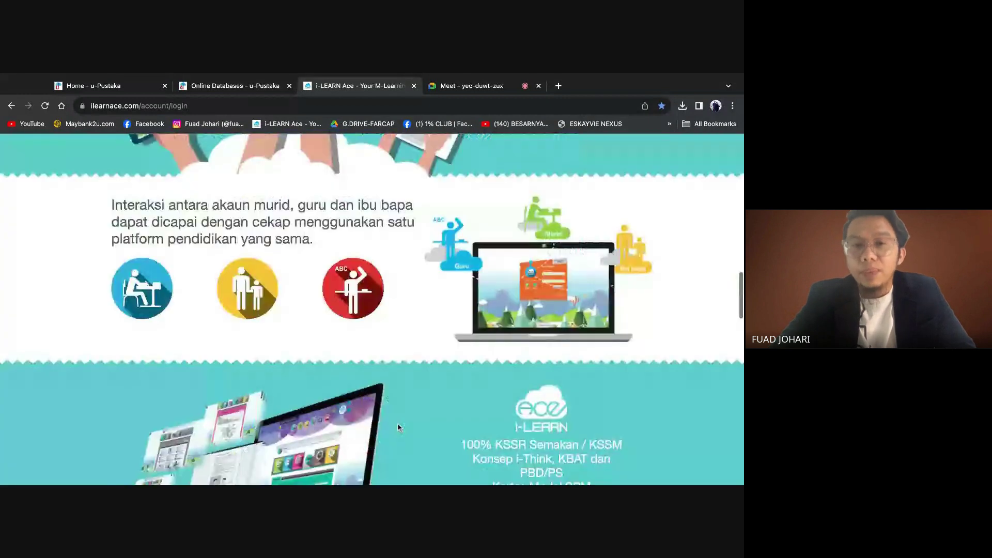
pyautogui.scroll(-9, 399, 426)
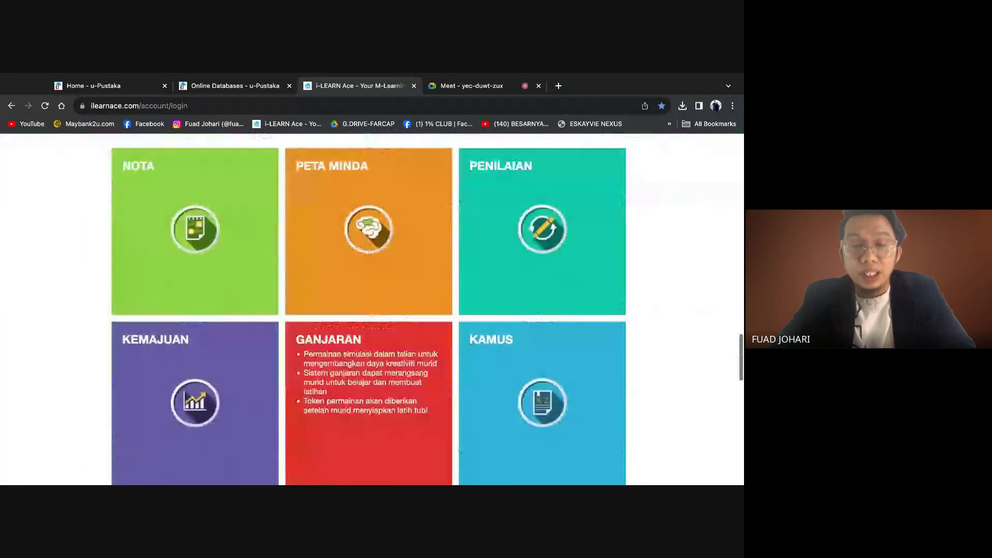
pyautogui.scroll(-5, 372, 308)
pyautogui.scroll(20, 470, 206)
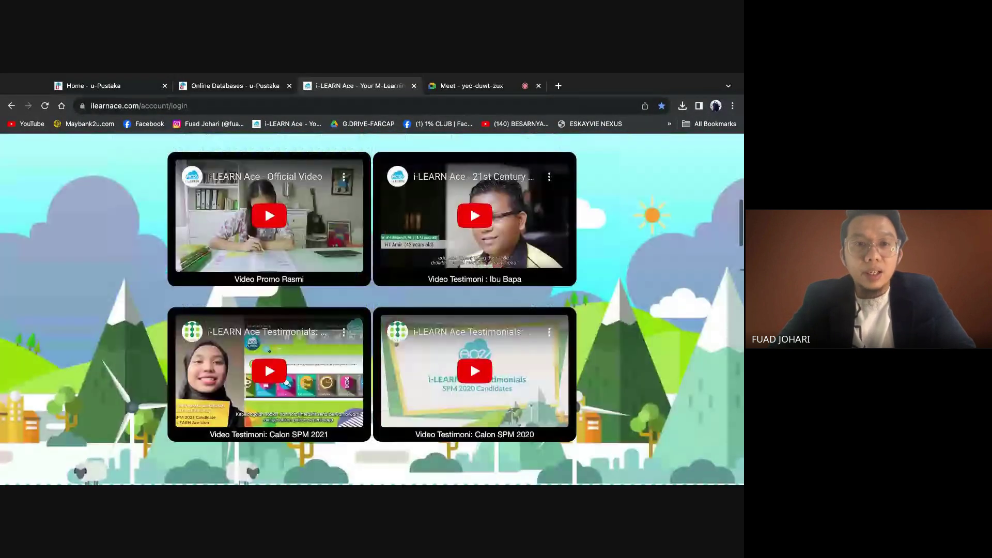
pyautogui.scroll(-3, 470, 206)
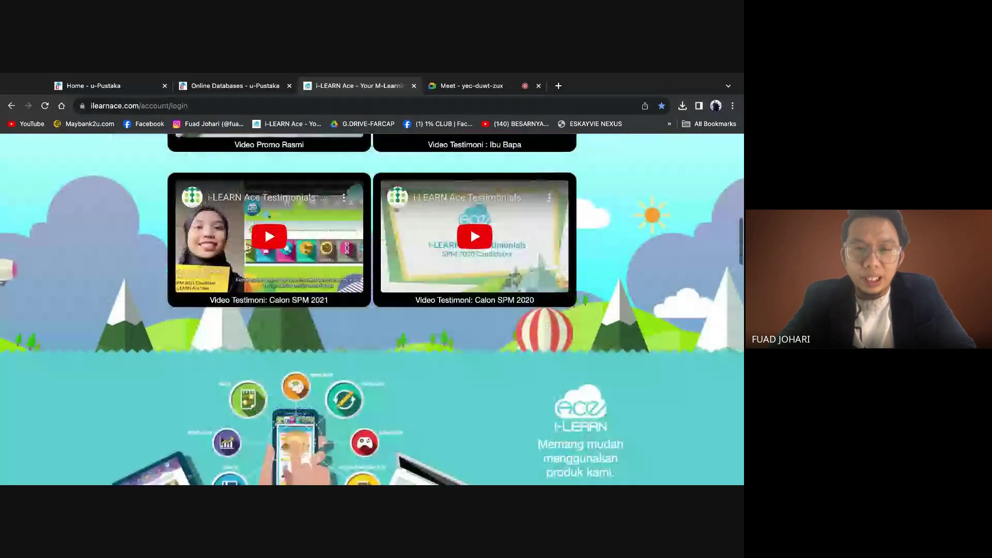
pyautogui.scroll(-5, 470, 228)
pyautogui.scroll(5, 470, 228)
pyautogui.scroll(5, 470, 227)
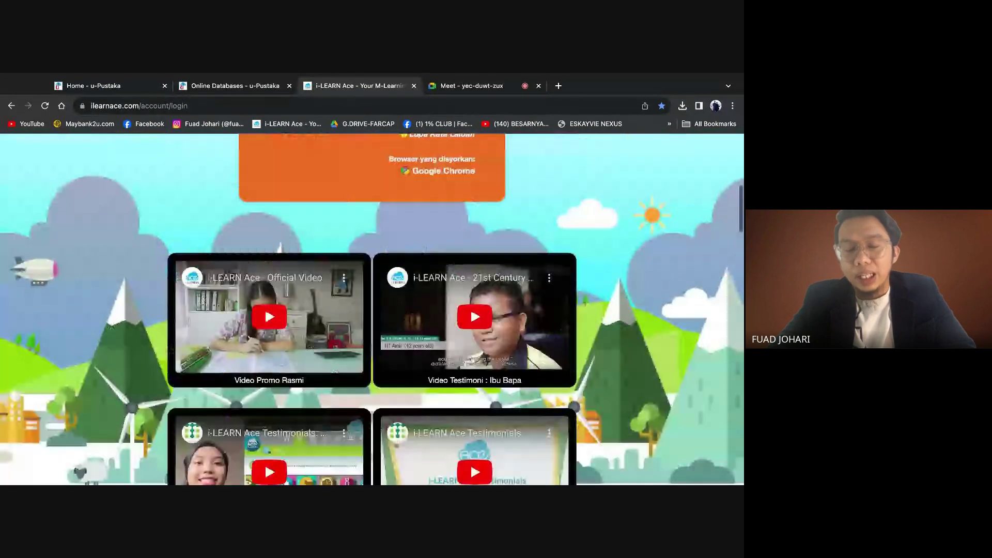
pyautogui.scroll(-2, 421, 342)
pyautogui.scroll(-1, 421, 343)
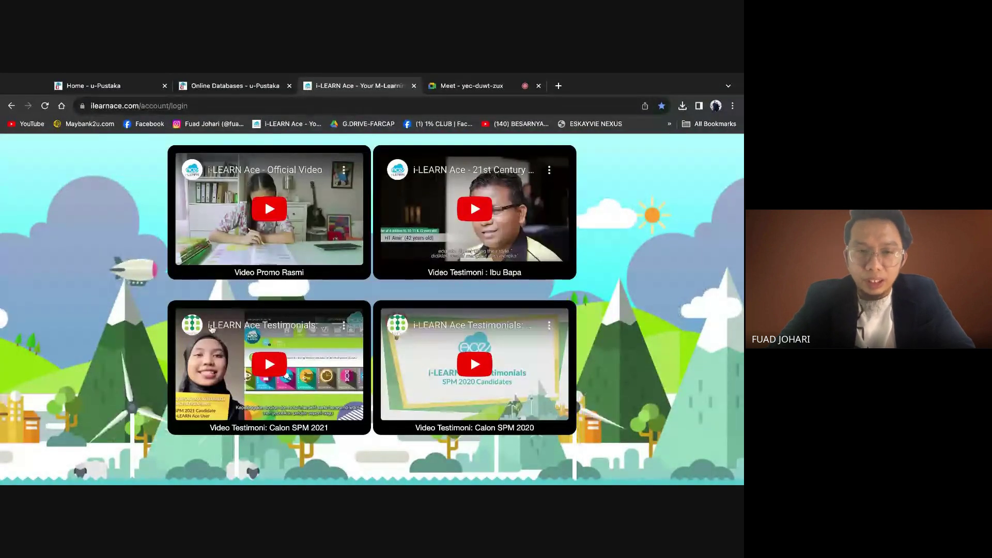
# - Examine the product overview sections and the feature tiles, including the Nota and Video Pengajaran descriptions
pyautogui.scroll(-1, 220, 392)
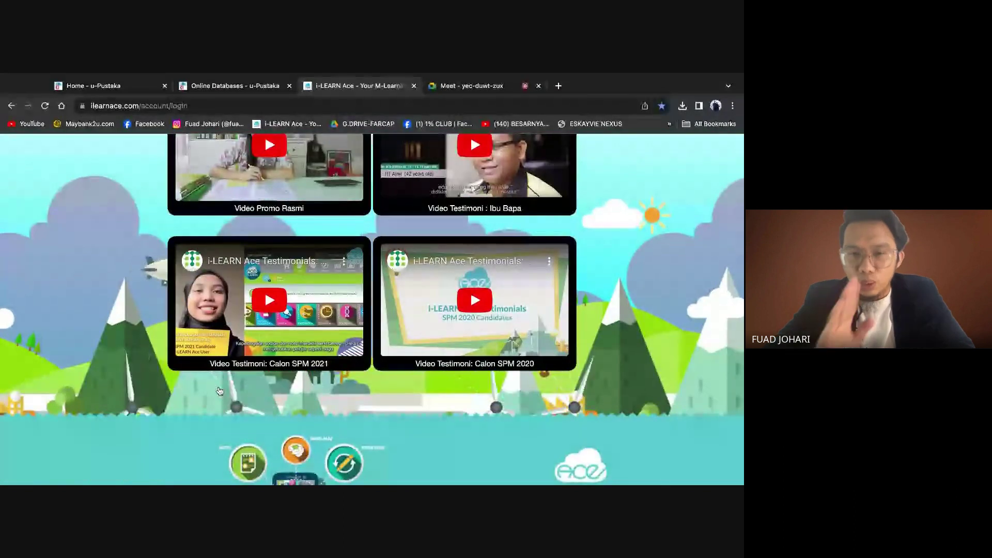
pyautogui.scroll(-4, 267, 387)
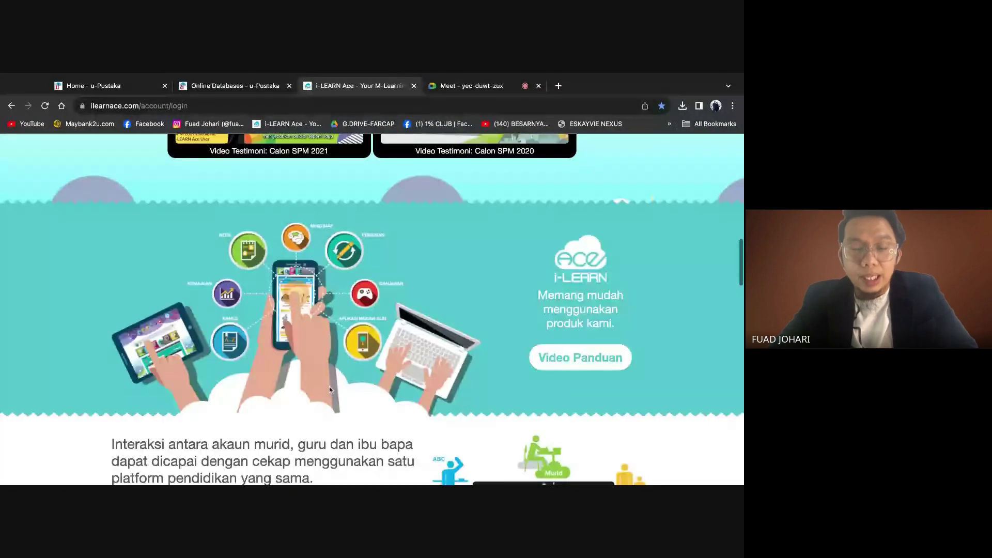
pyautogui.scroll(-6, 329, 386)
pyautogui.scroll(1, 330, 387)
pyautogui.scroll(-1, 329, 387)
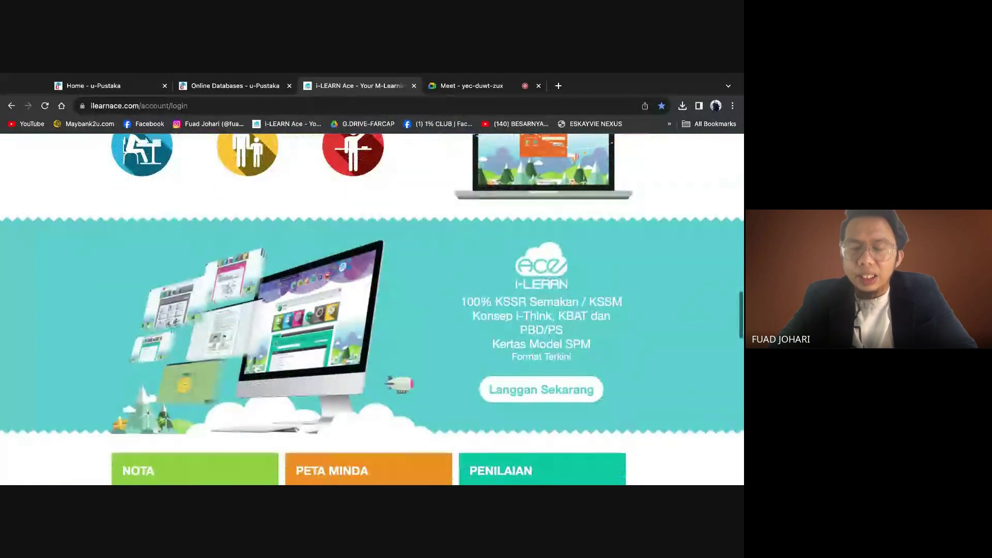
pyautogui.scroll(-7, 434, 339)
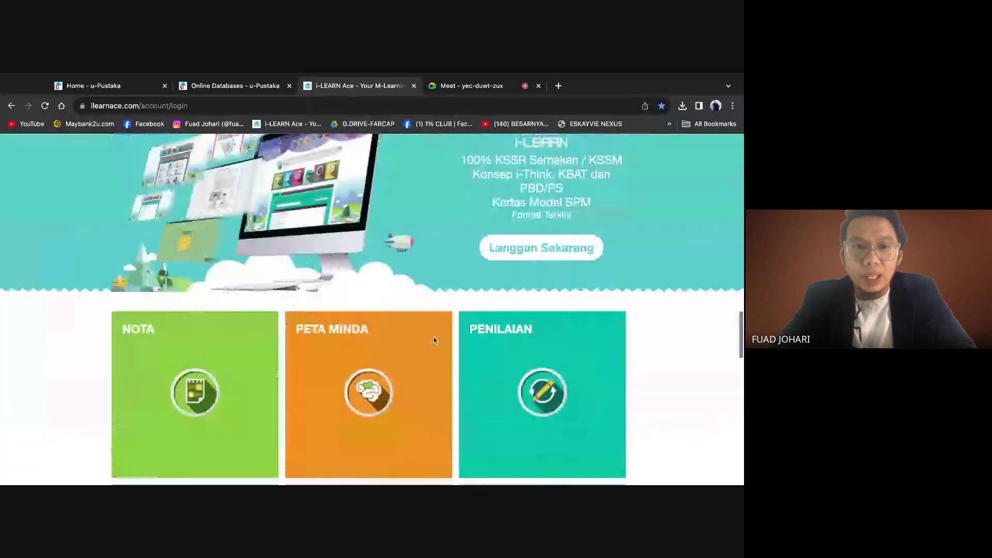
pyautogui.scroll(1, 434, 340)
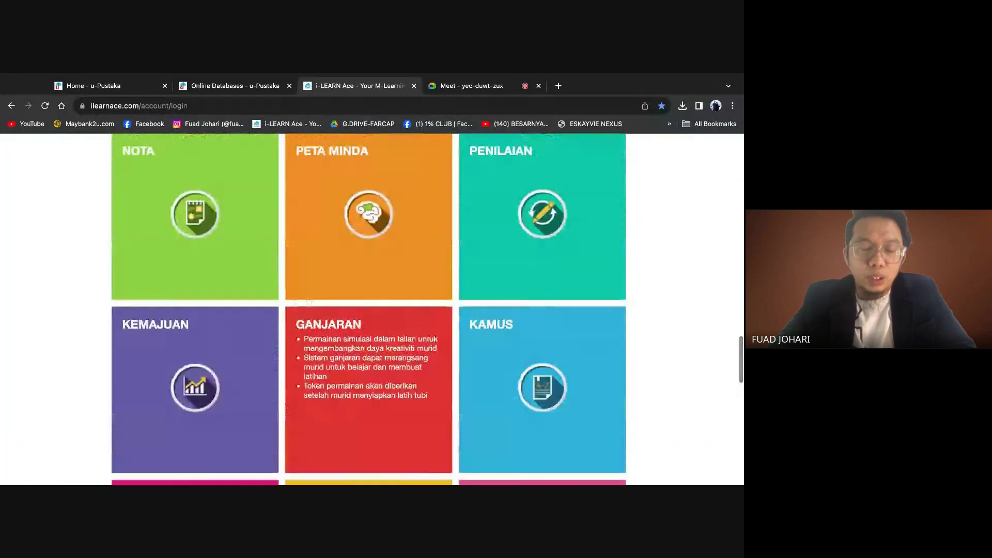
pyautogui.moveTo(177, 239)
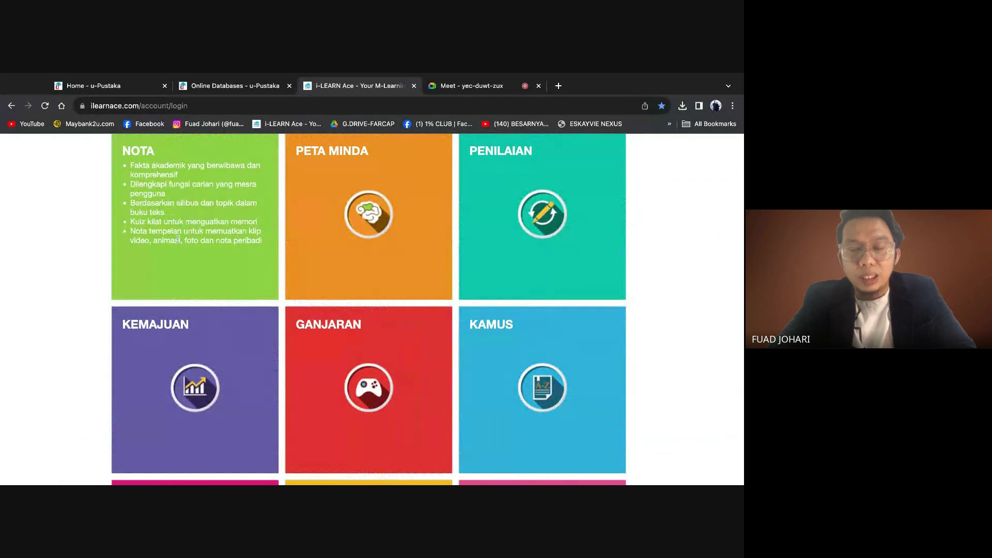
pyautogui.scroll(-3, 175, 356)
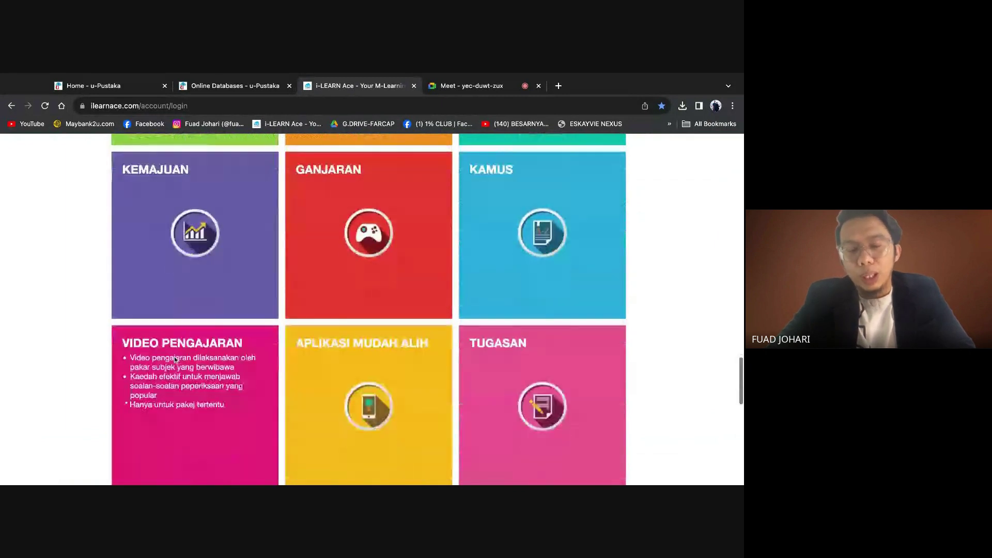
pyautogui.scroll(-1, 175, 356)
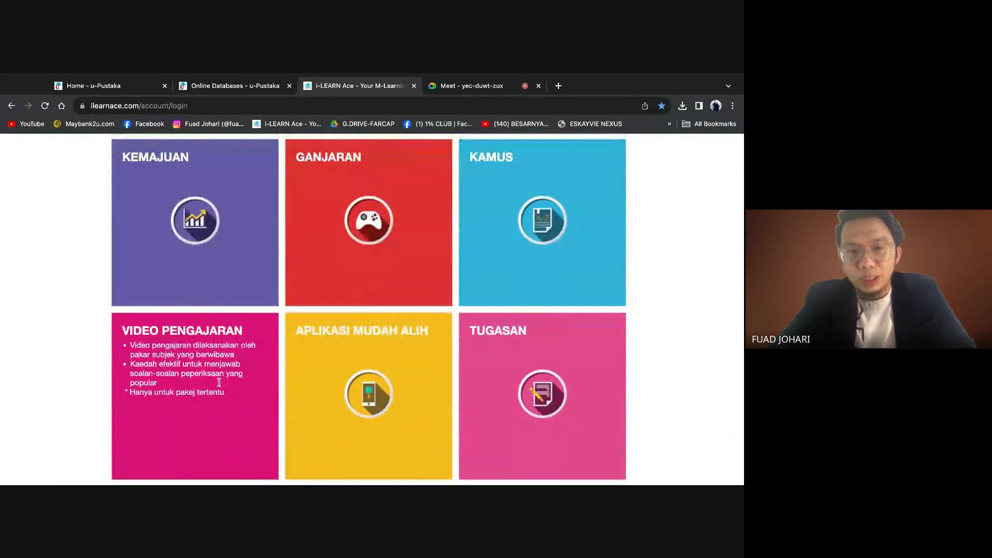
pyautogui.scroll(-1, 269, 377)
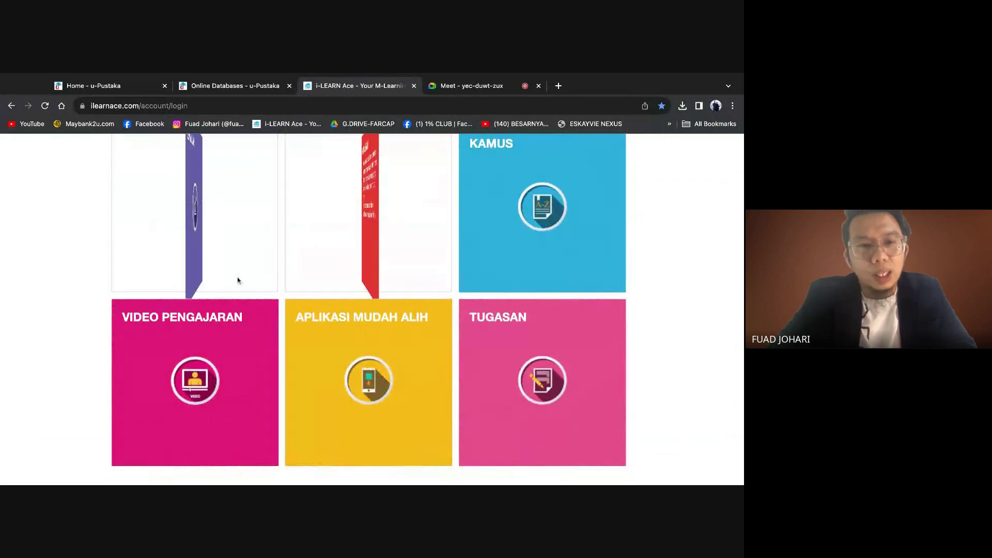
# - Read the subject lists of the primary and secondary school packages and continue to the end of the page
pyautogui.scroll(-5, 222, 309)
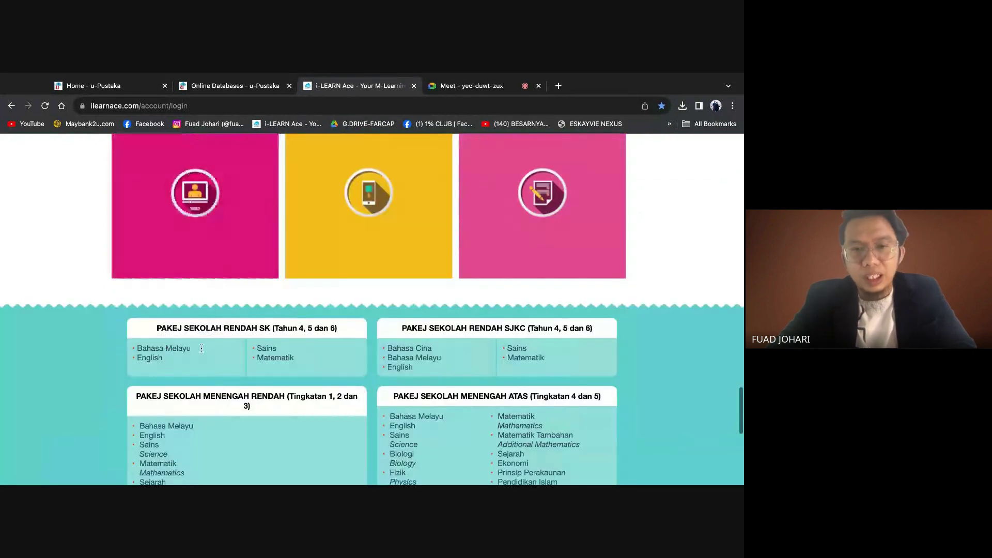
pyautogui.scroll(-2, 202, 348)
pyautogui.scroll(-1, 372, 310)
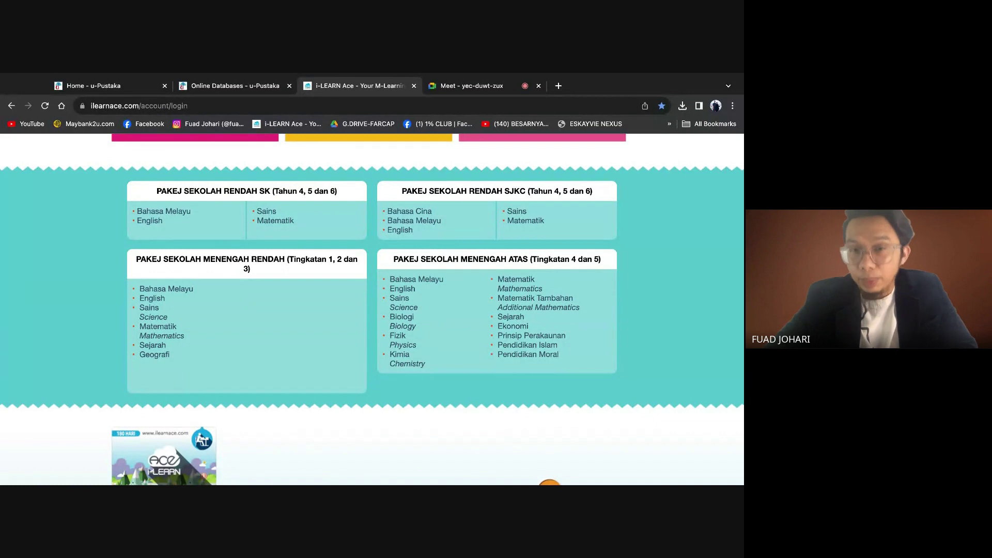
pyautogui.scroll(-1, 371, 310)
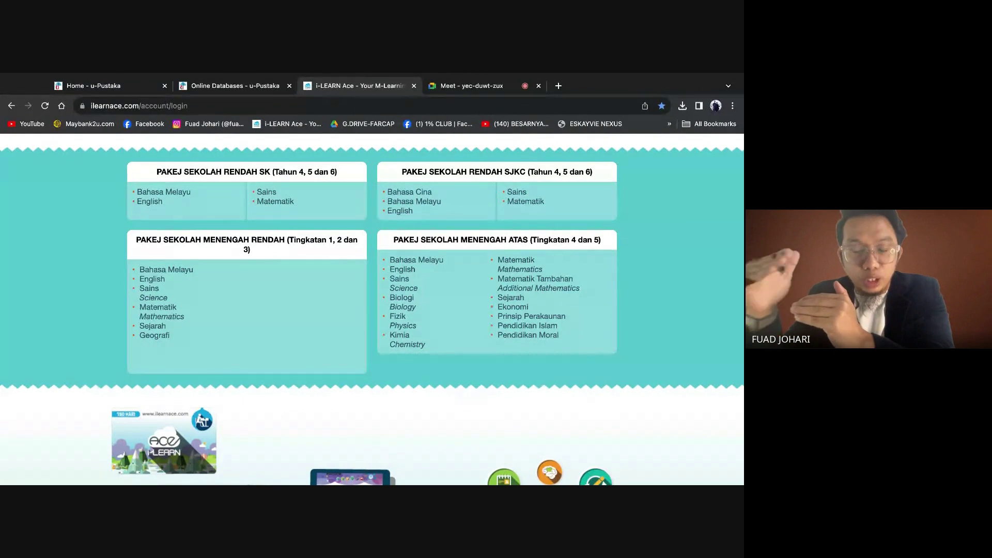
pyautogui.scroll(-5, 211, 385)
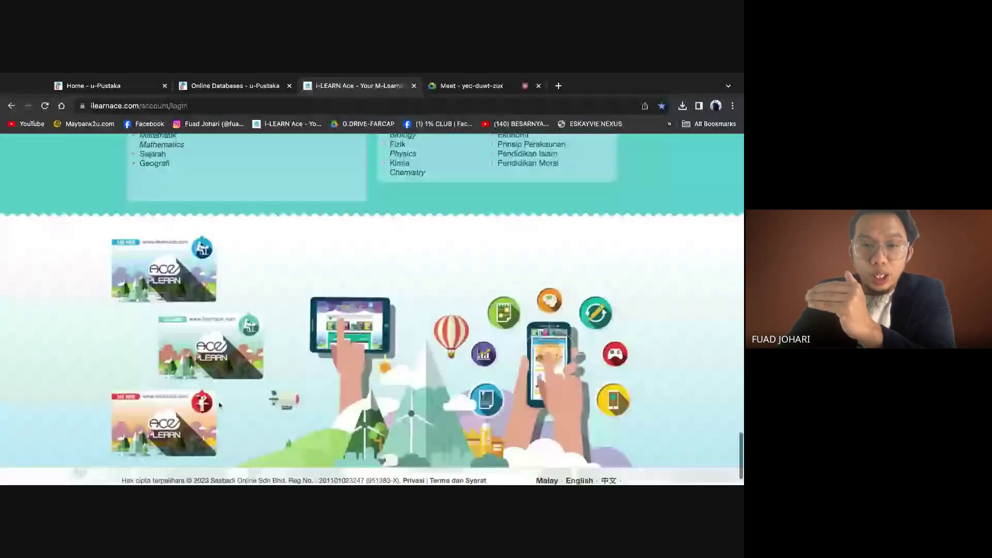
# - Return to the login form and review the page once more down to the school packages
pyautogui.scroll(15, 219, 405)
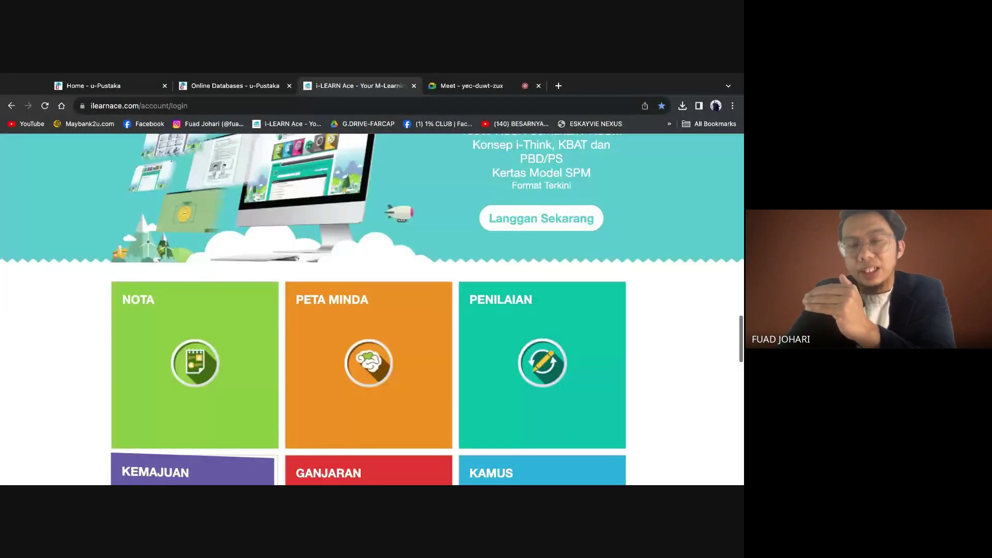
pyautogui.scroll(10, 372, 308)
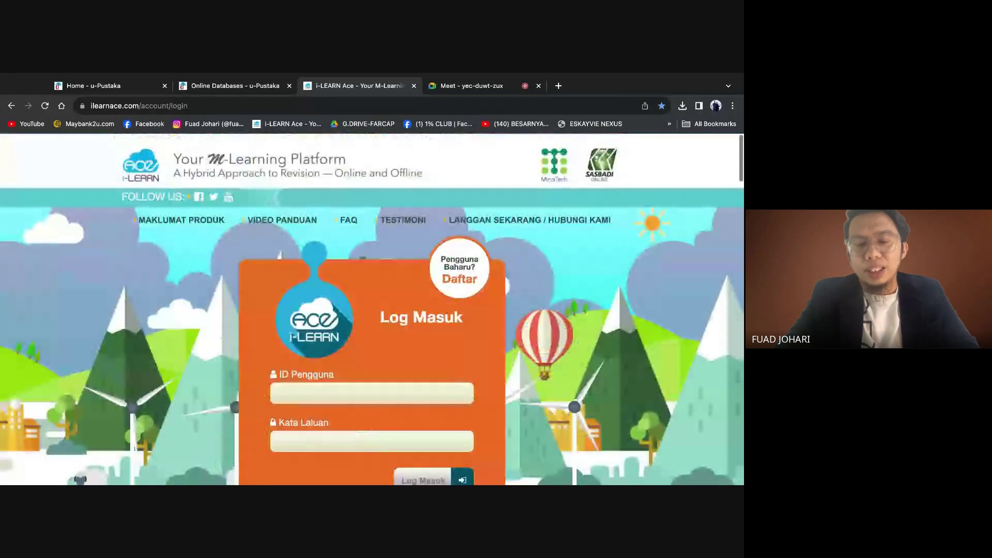
pyautogui.scroll(-7, 372, 310)
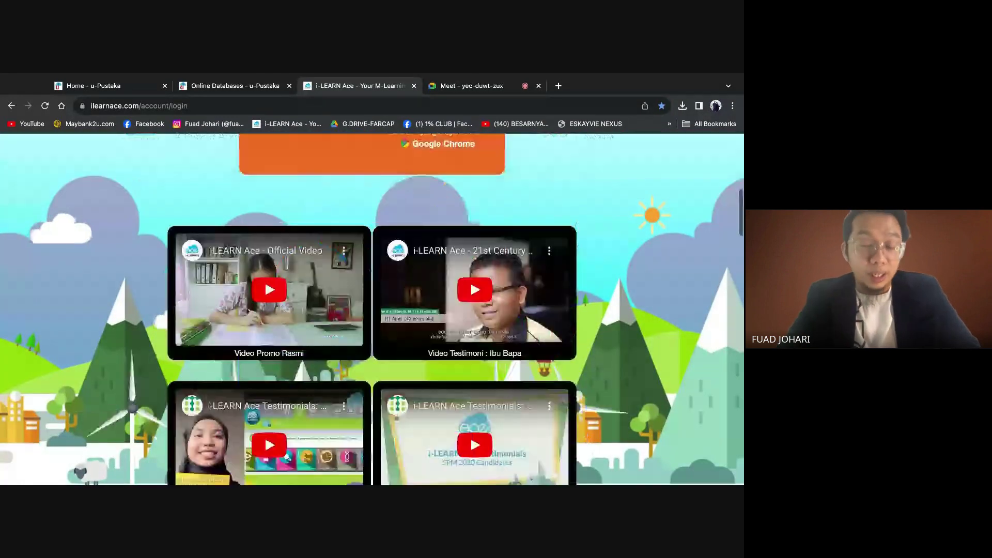
pyautogui.scroll(-10, 372, 310)
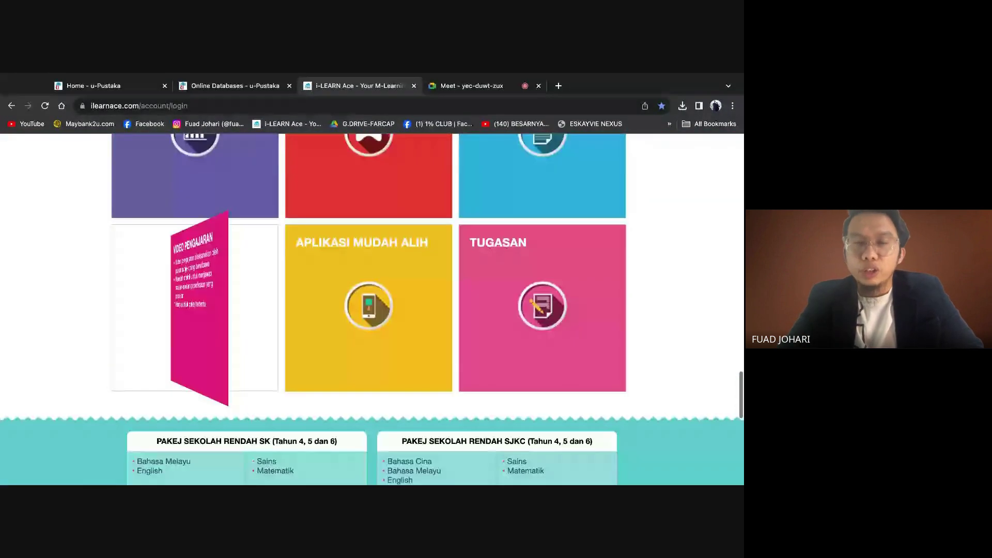
# - Go back over the feature tiles, product overview and promo videos up to the login form
pyautogui.scroll(7, 372, 310)
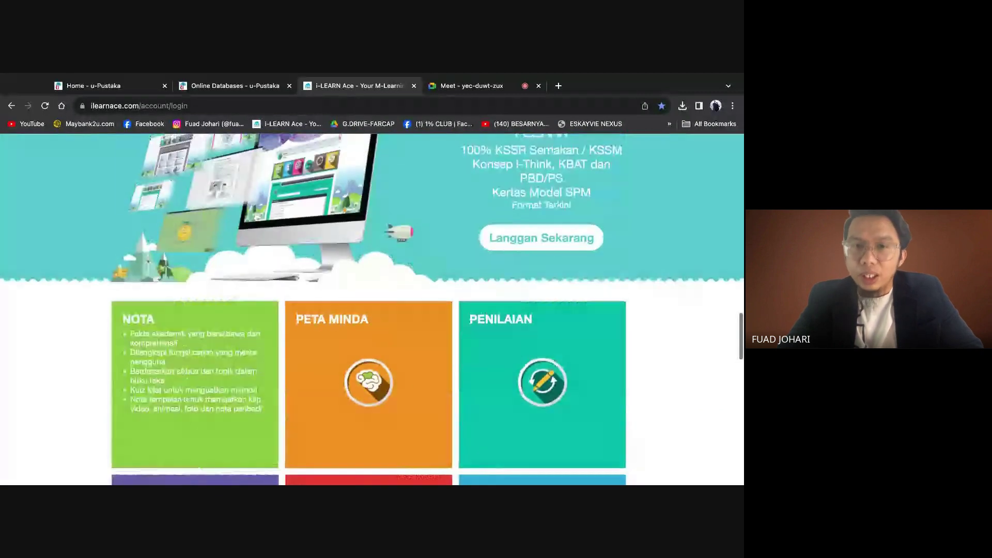
pyautogui.scroll(1, 372, 308)
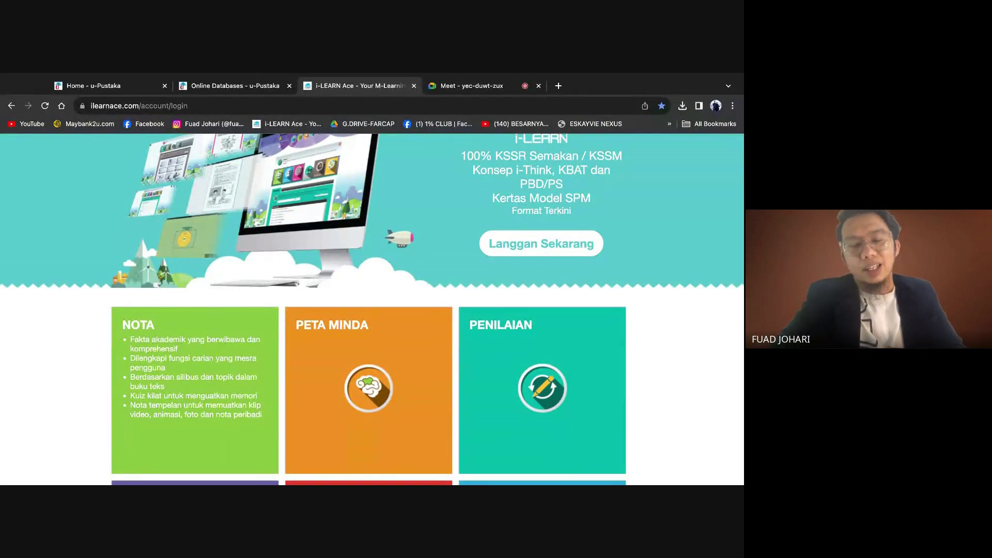
pyautogui.scroll(6, 250, 337)
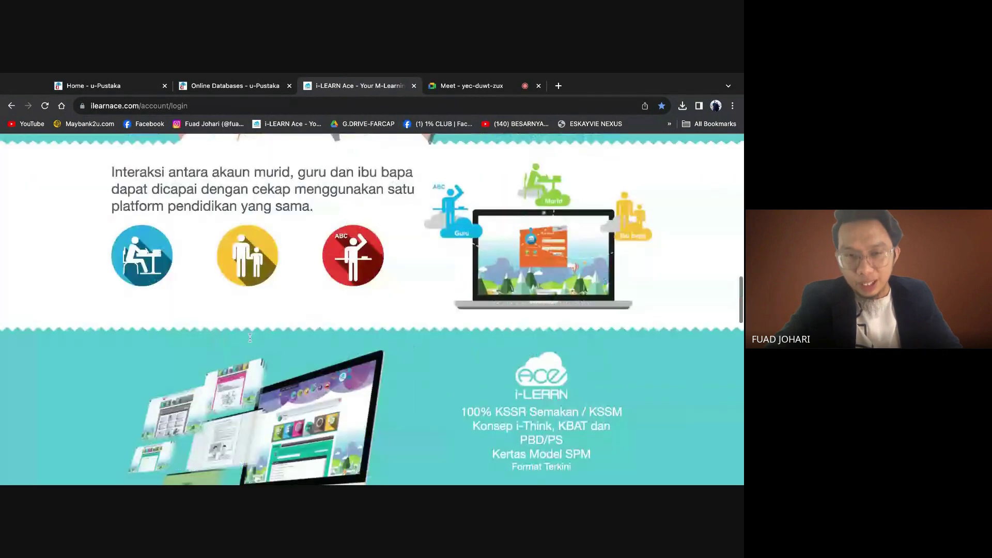
pyautogui.scroll(8, 250, 337)
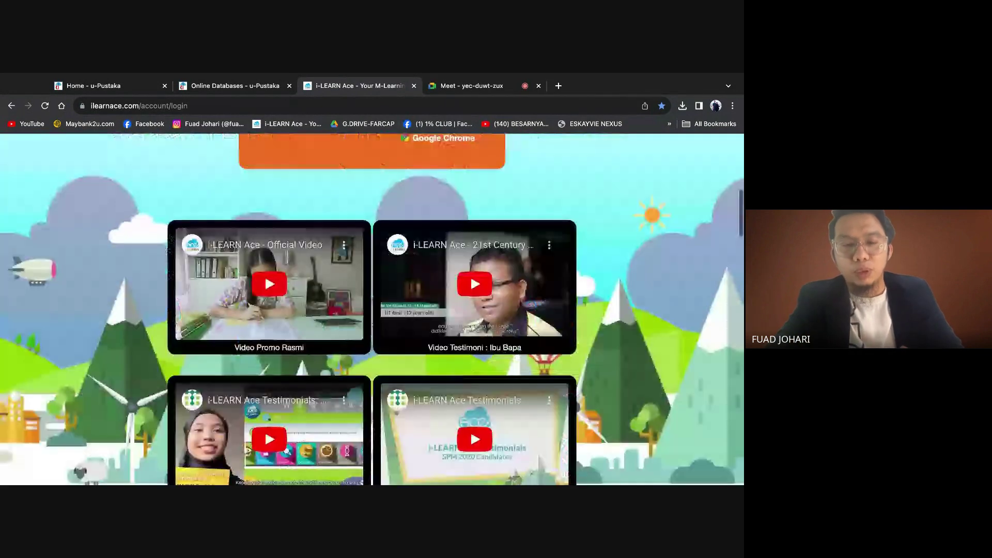
pyautogui.scroll(6, 372, 309)
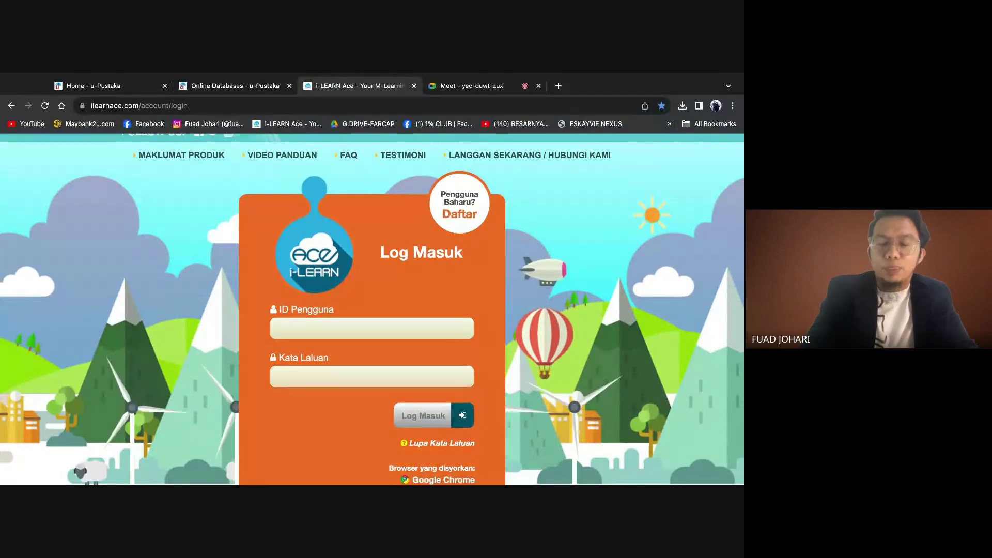
# - Log in to i-LEARN Ace with the account's user ID in ID Pengguna and the password in Kata Laluan
pyautogui.scroll(-1, 372, 310)
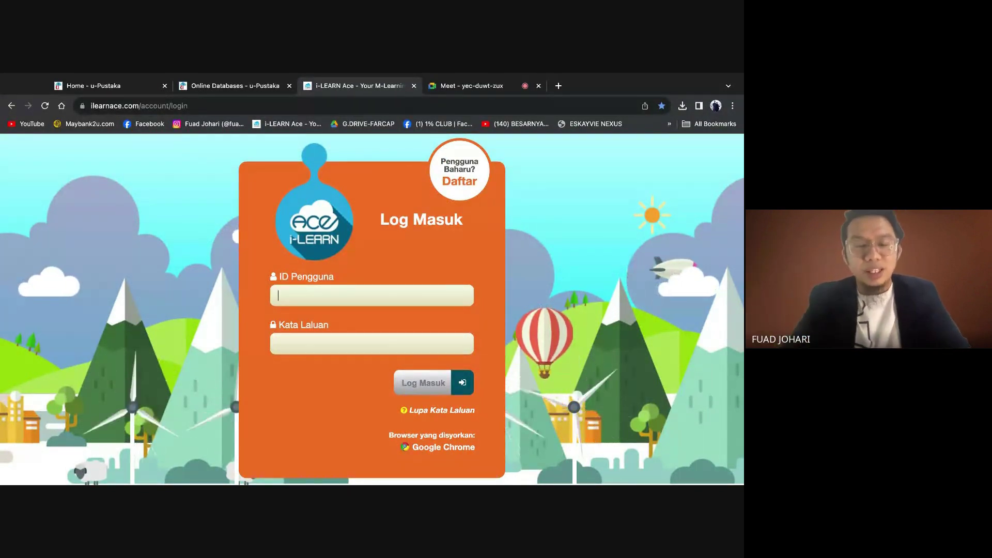
pyautogui.scroll(2, 324, 293)
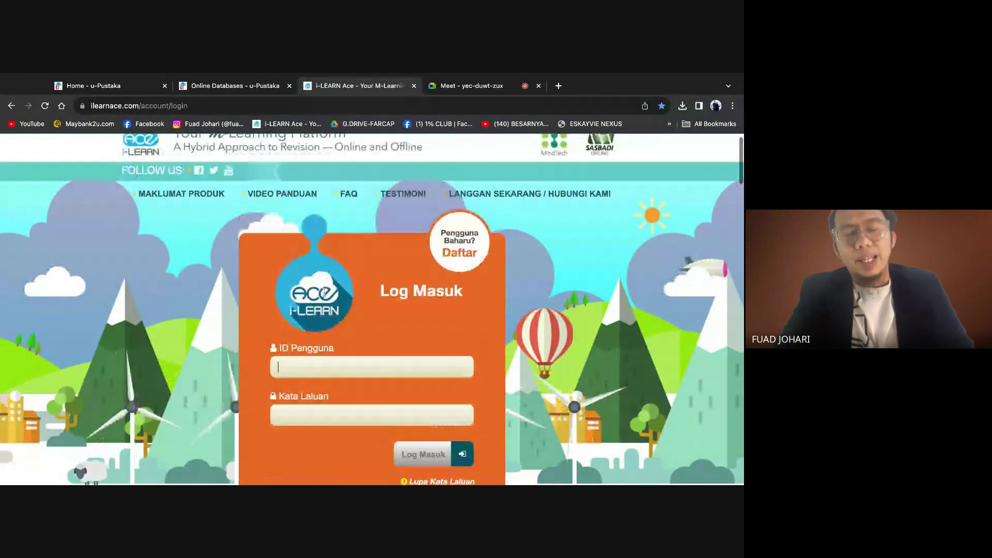
pyautogui.scroll(-1, 325, 293)
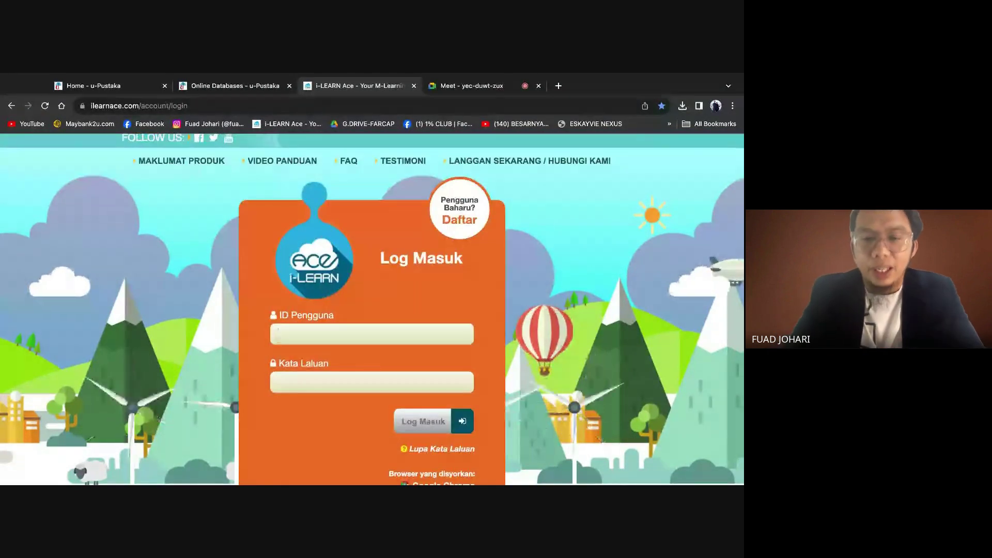
pyautogui.write('pnmsp')
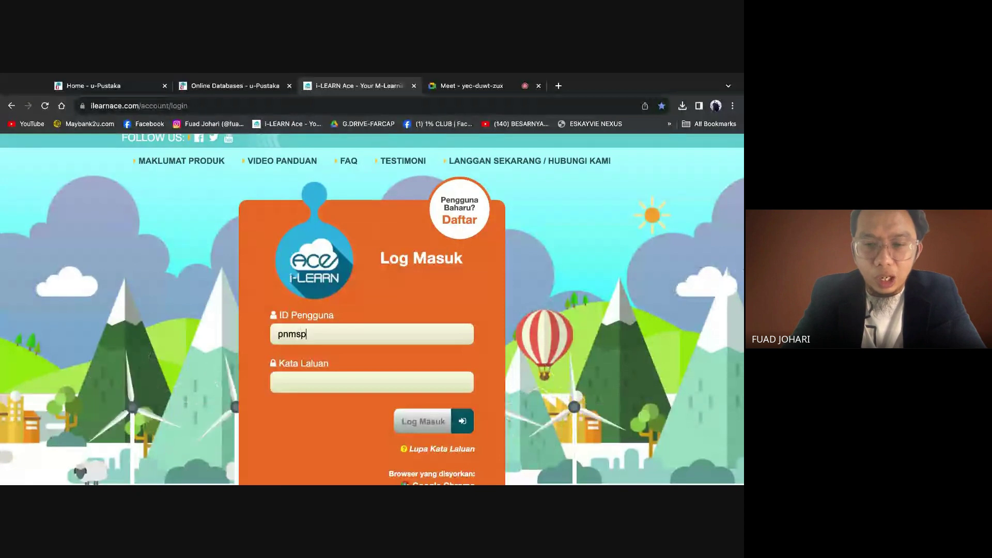
pyautogui.write('m01')
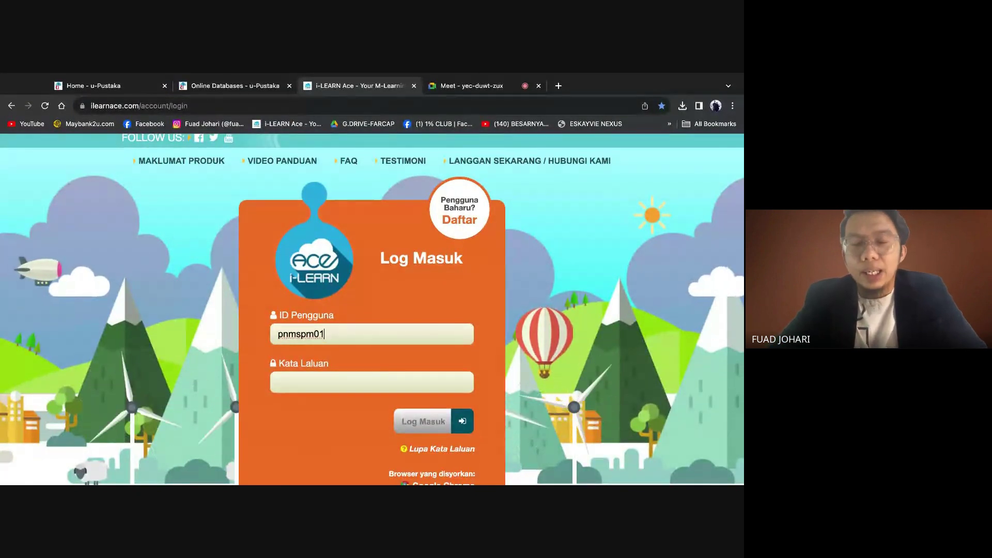
pyautogui.click(322, 386)
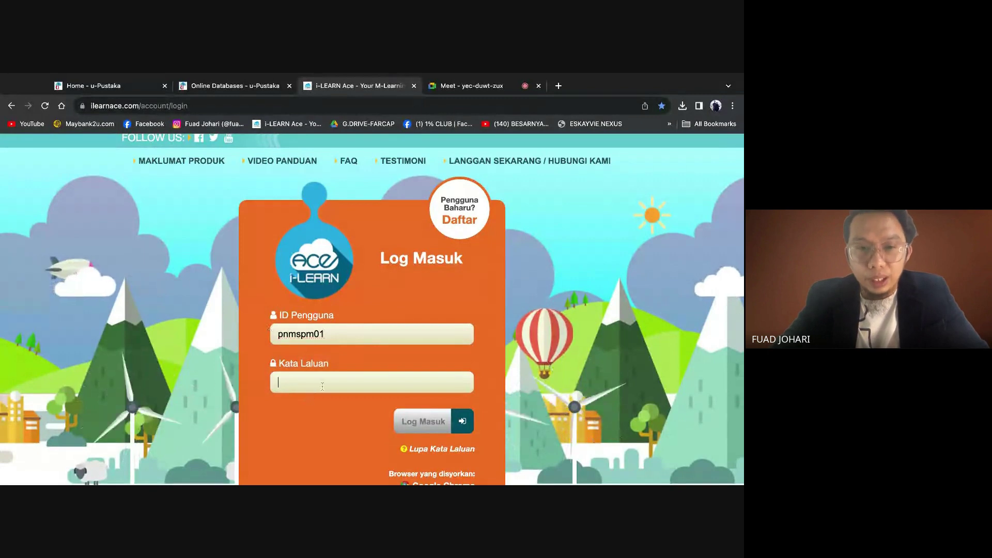
pyautogui.write('•••')
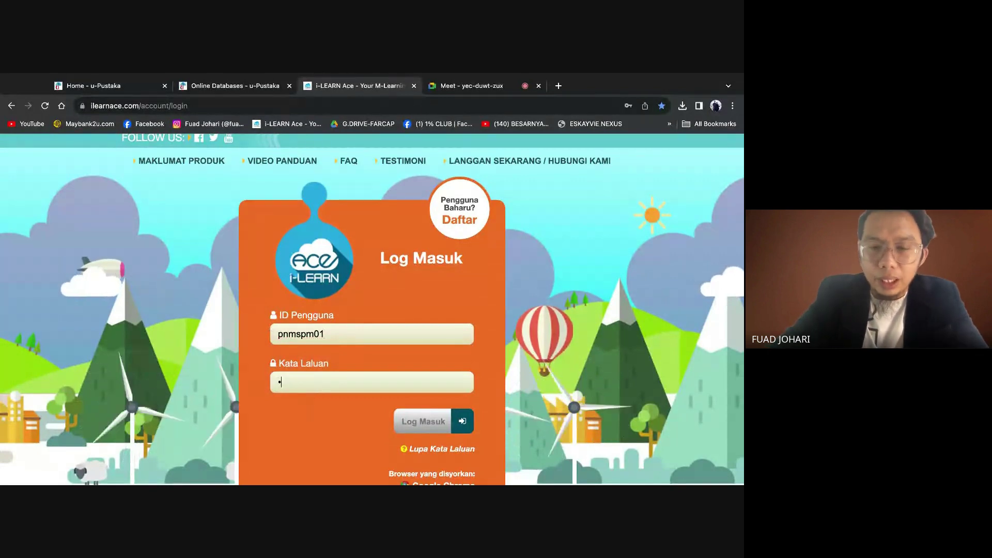
pyautogui.write('•••')
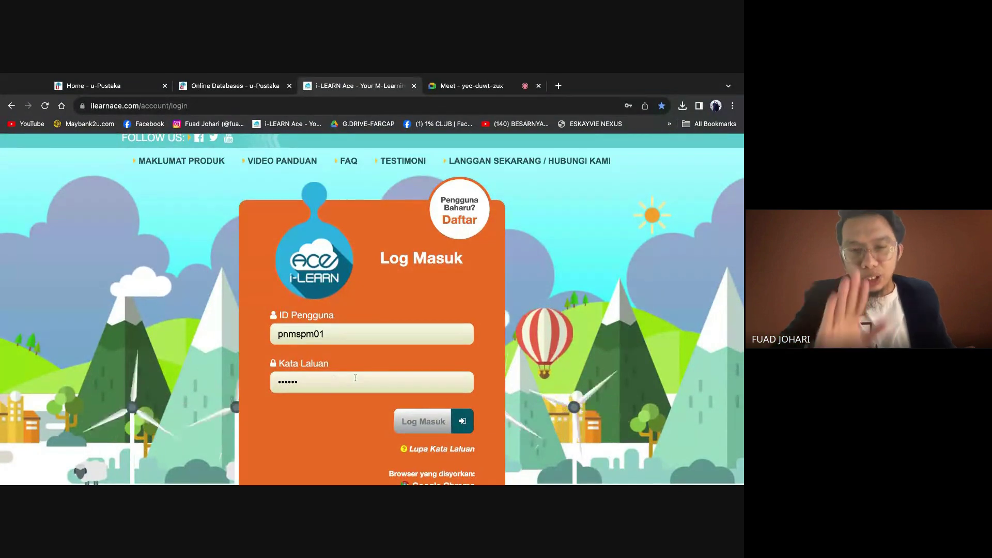
pyautogui.scroll(-1, 355, 369)
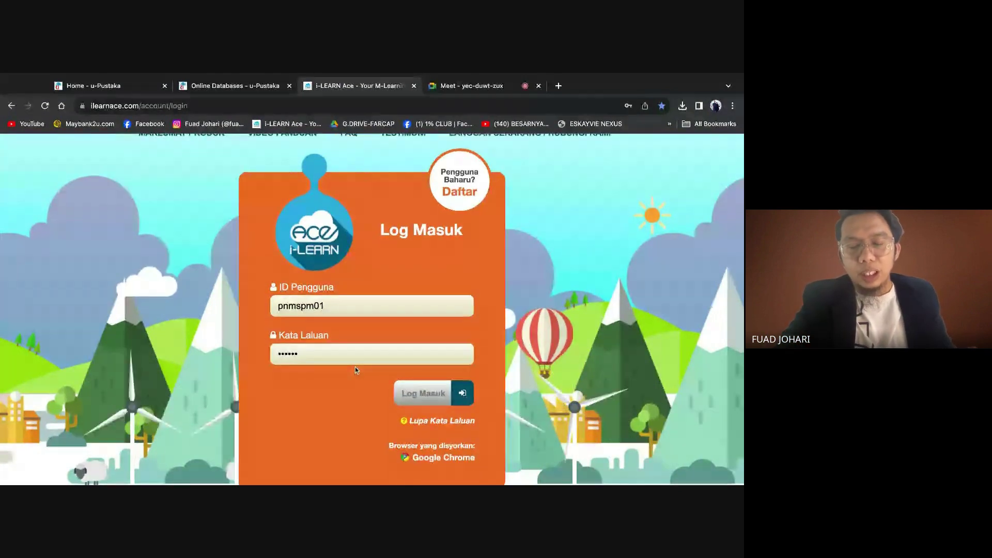
pyautogui.click(422, 394)
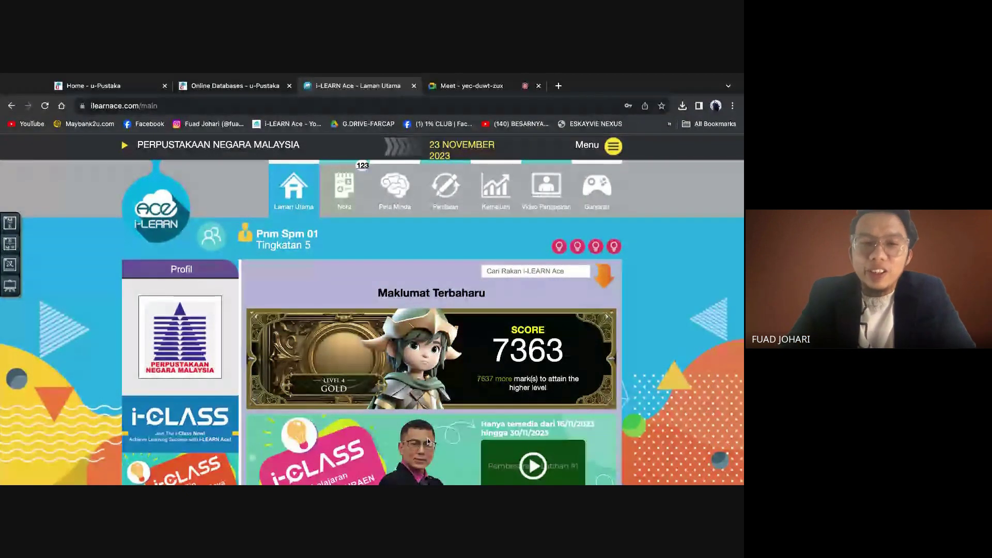
# - Examine the home page's score banner, i-CLASS section and the monthly rankings for Perpustakaan Negara and Malaysia
pyautogui.scroll(-1, 402, 333)
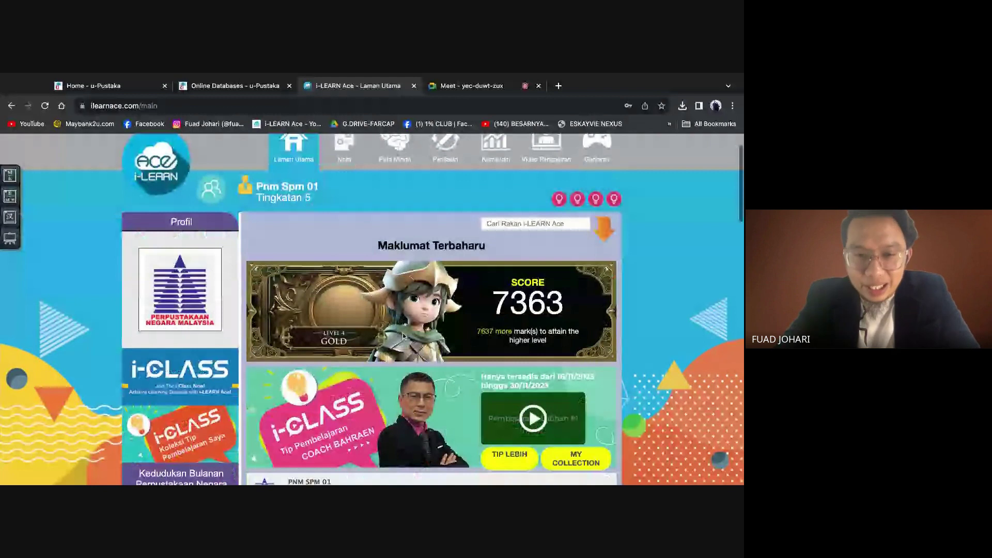
pyautogui.scroll(-2, 372, 308)
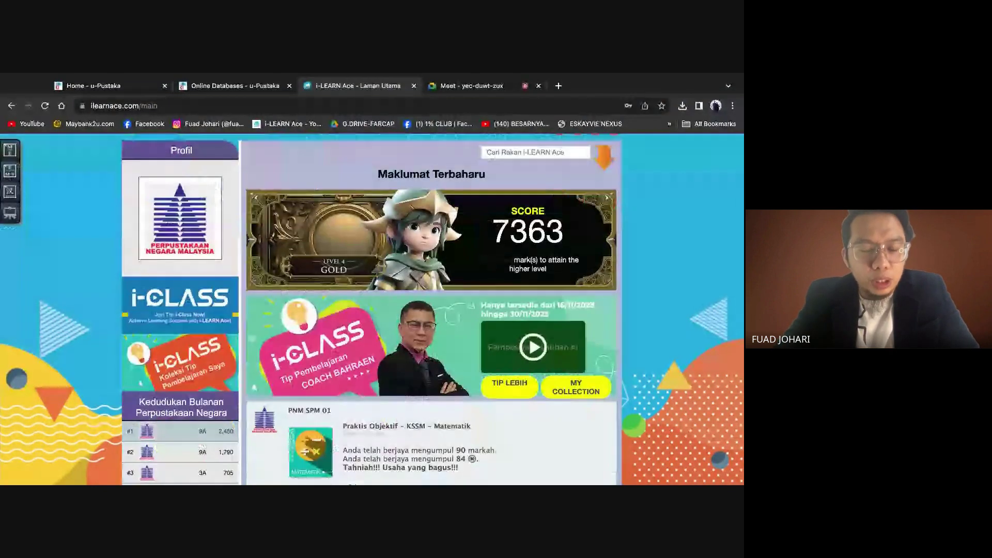
pyautogui.scroll(-1, 417, 187)
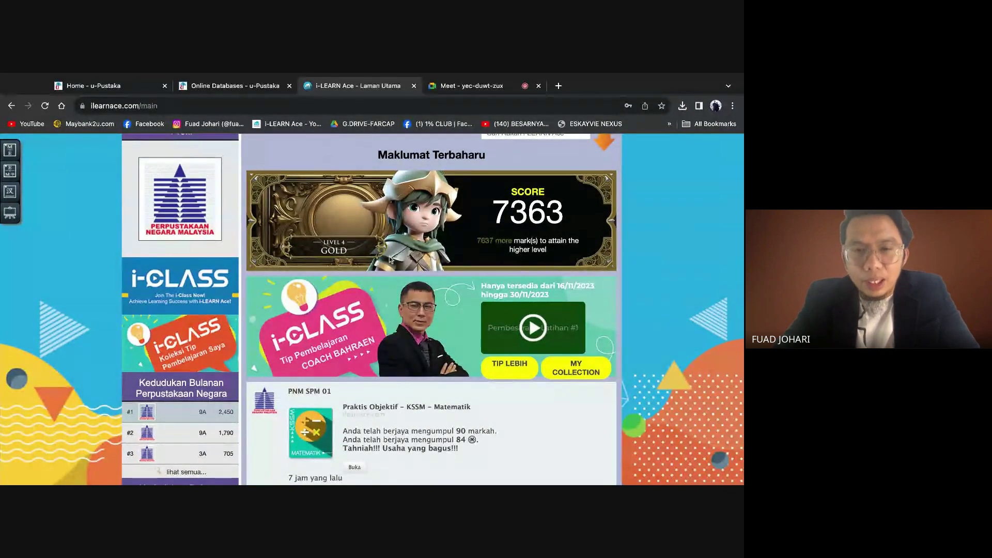
pyautogui.scroll(-2, 366, 275)
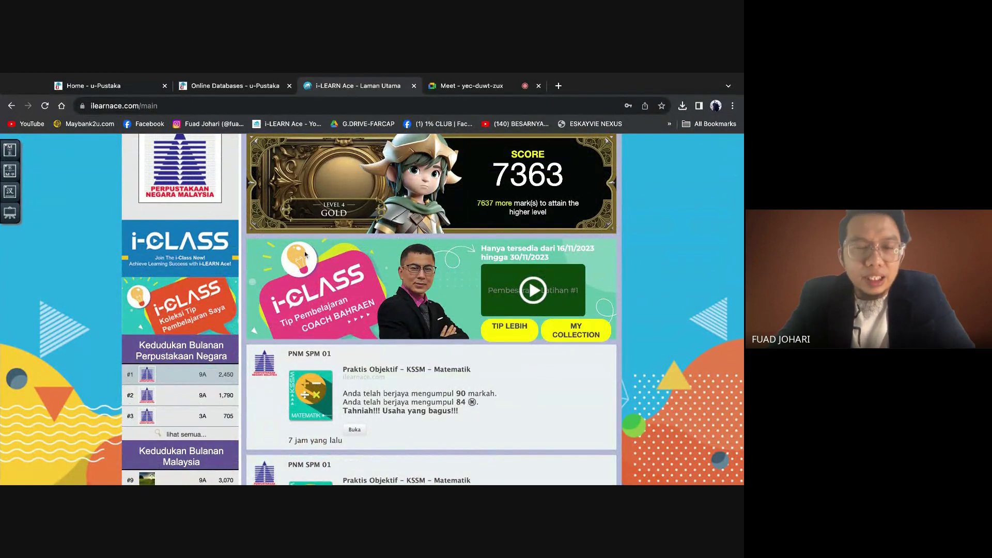
pyautogui.scroll(-1, 165, 354)
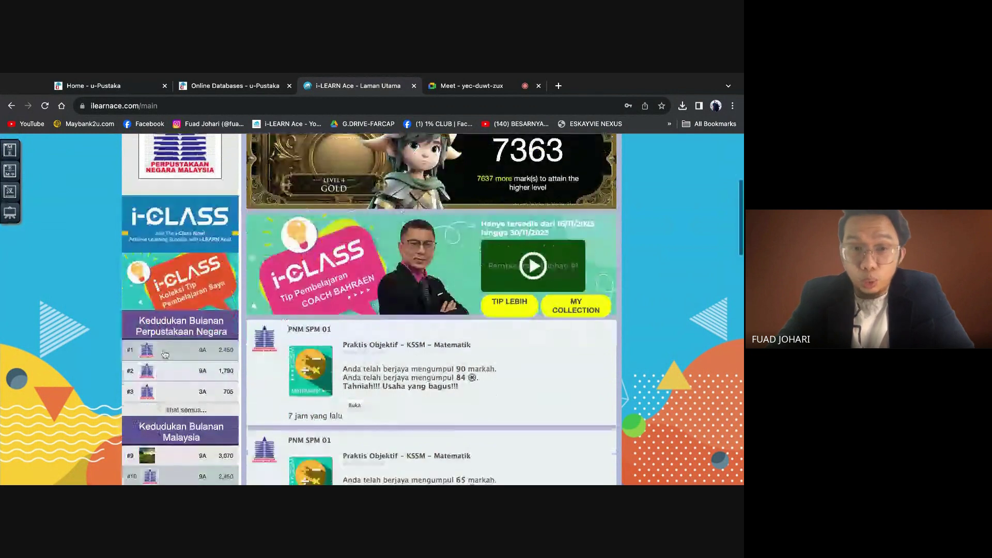
pyautogui.scroll(-1, 371, 308)
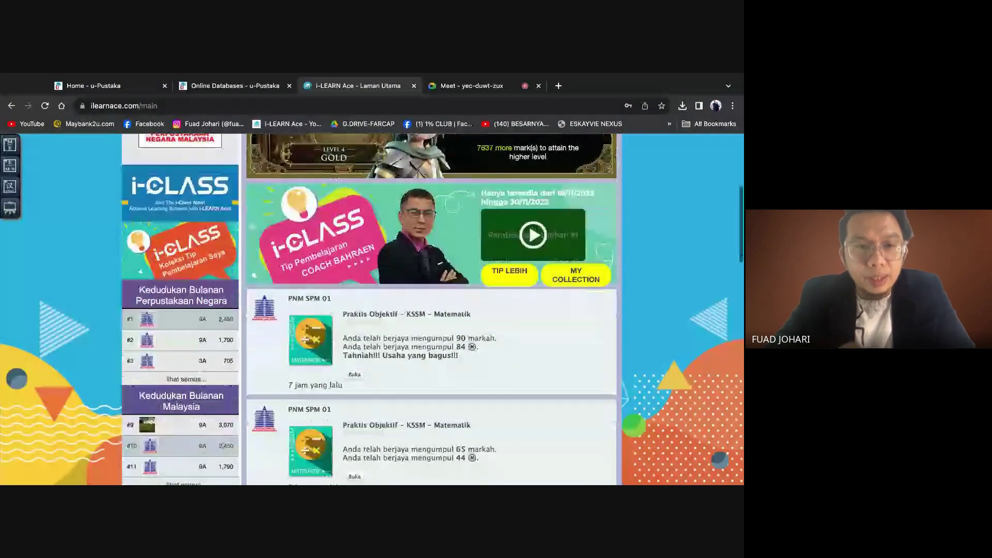
pyautogui.scroll(-1, 372, 309)
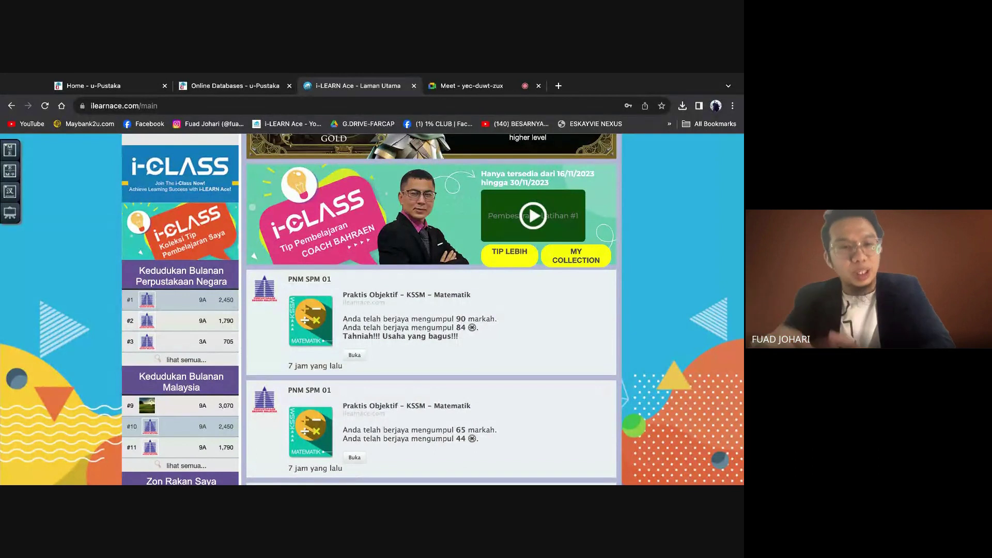
pyautogui.scroll(-2, 179, 290)
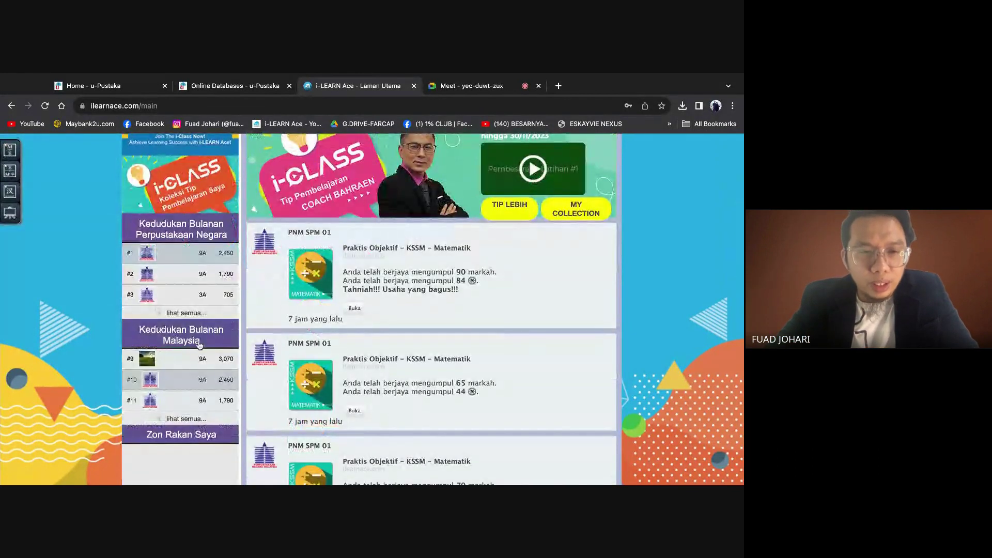
pyautogui.scroll(-2, 188, 368)
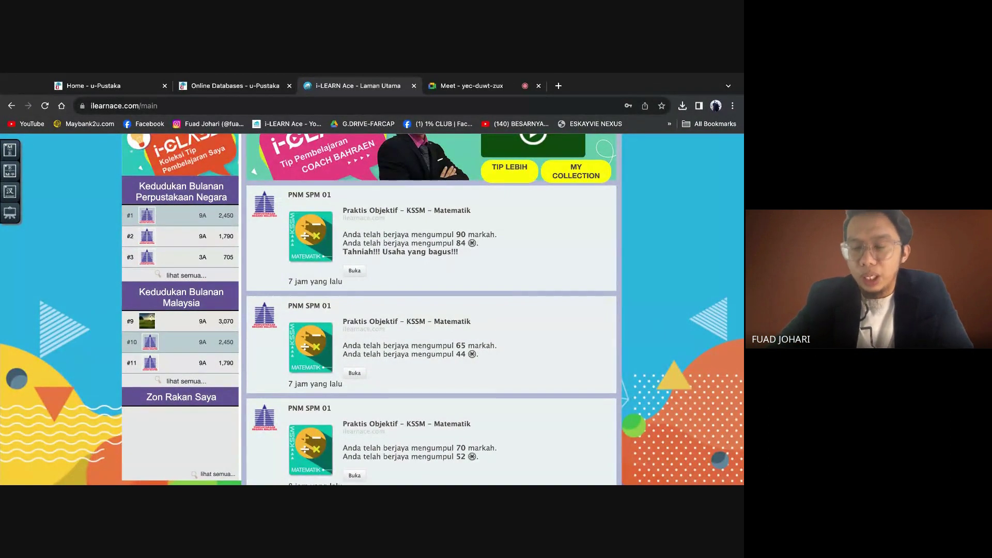
# - Review the Praktis Objektif activity feed to the end of the home page and return to the main navigation
pyautogui.scroll(-2, 243, 315)
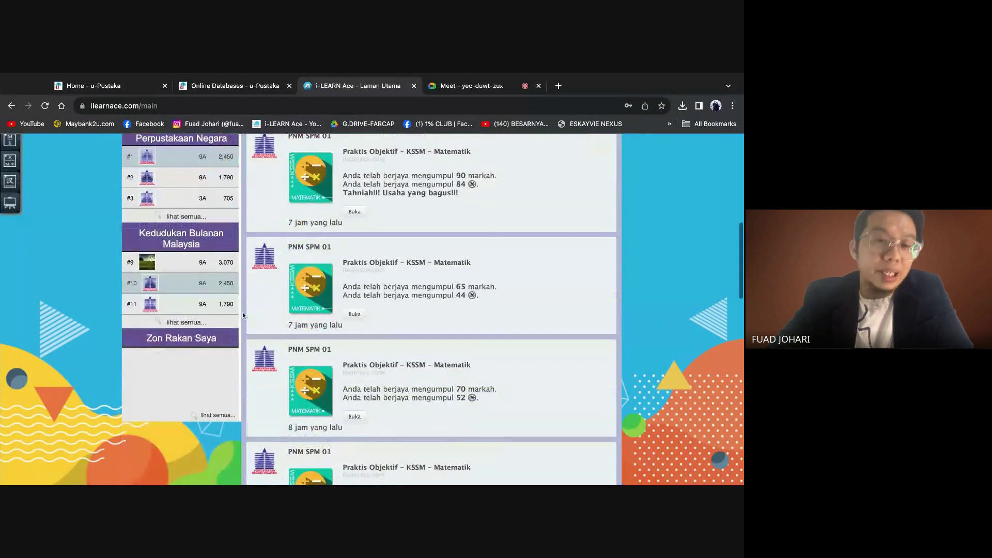
pyautogui.scroll(-10, 243, 315)
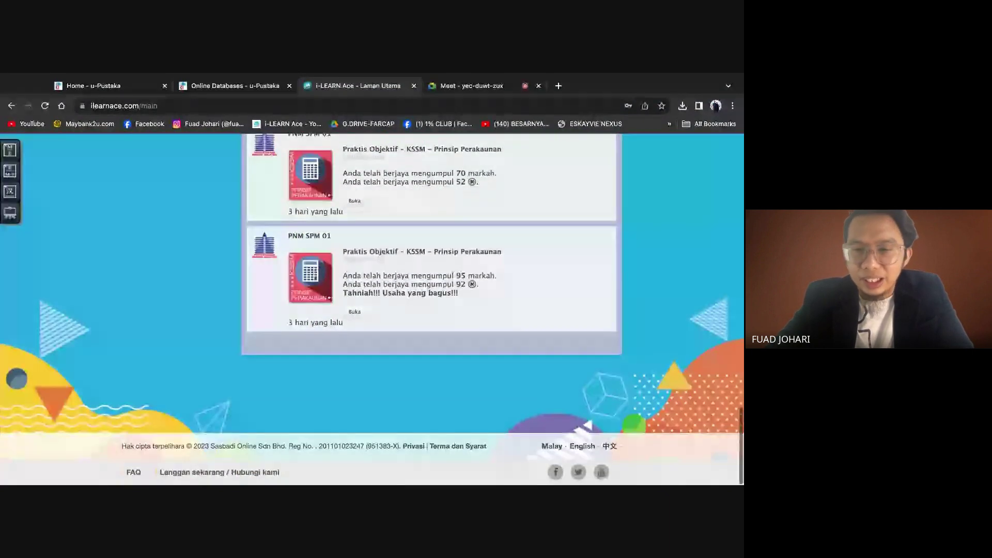
pyautogui.scroll(5, 372, 310)
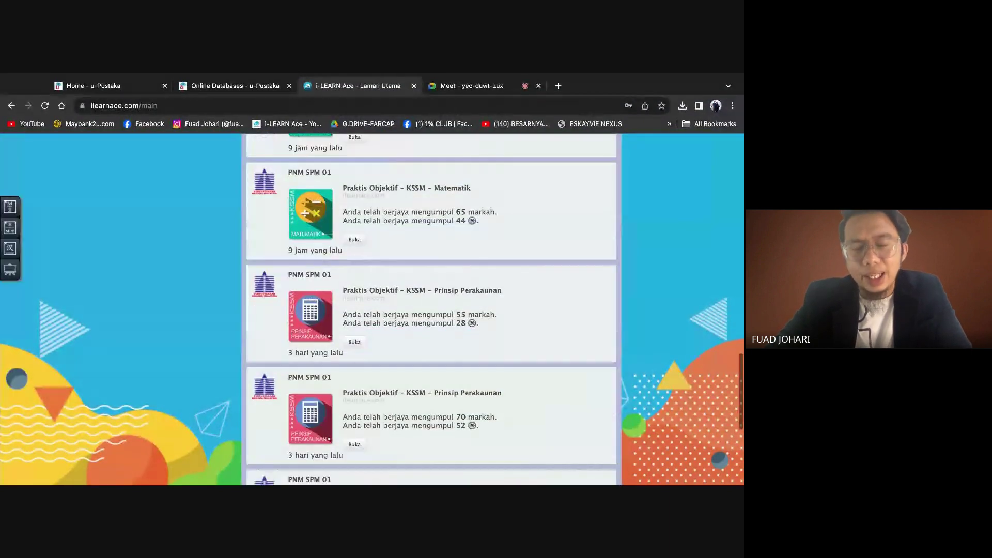
pyautogui.scroll(20, 372, 310)
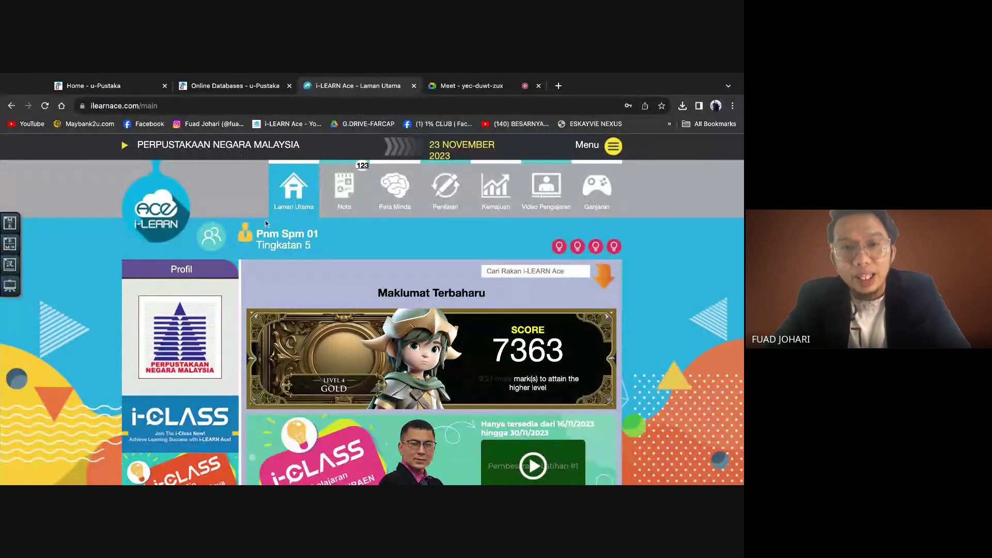
# - Open the Nota page with the subject notes
pyautogui.moveTo(326, 216)
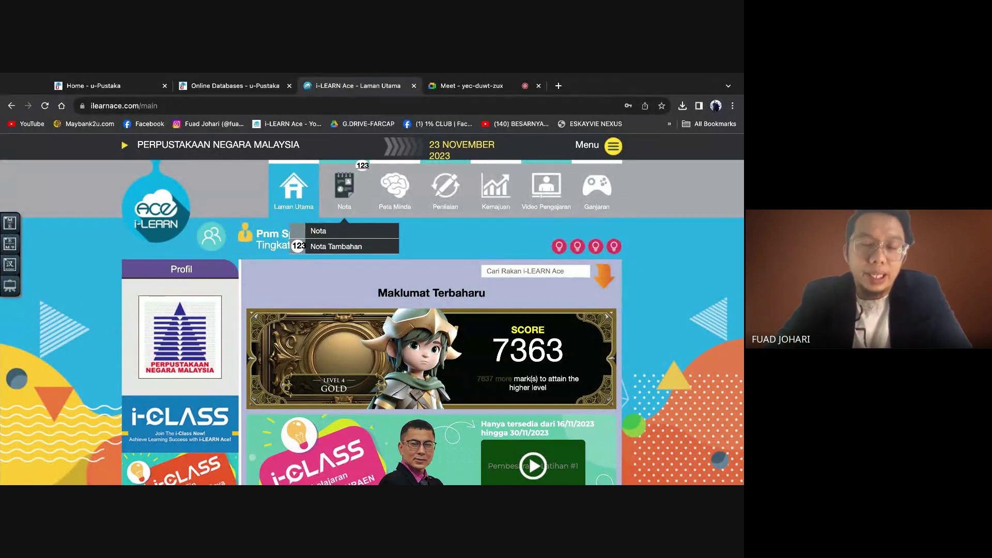
pyautogui.click(347, 190)
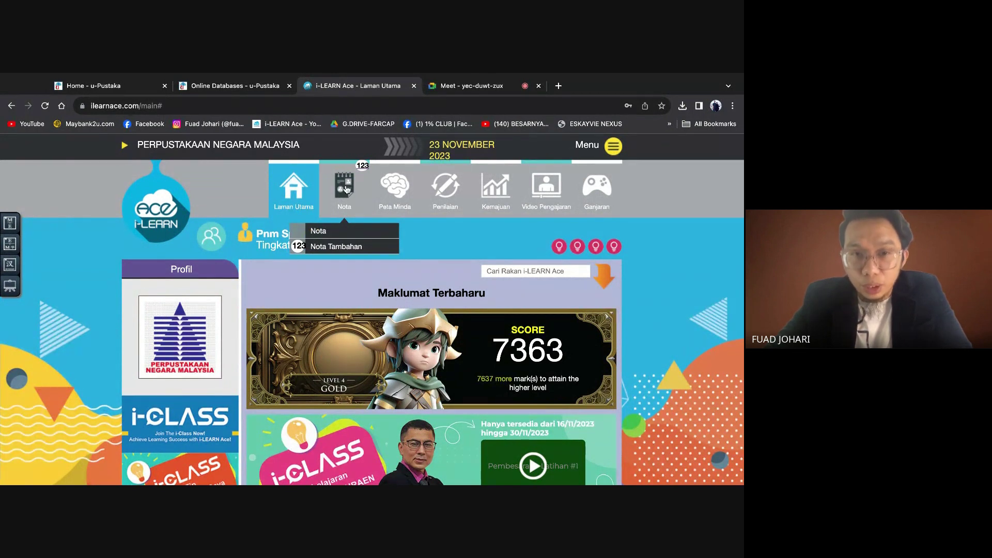
pyautogui.click(322, 233)
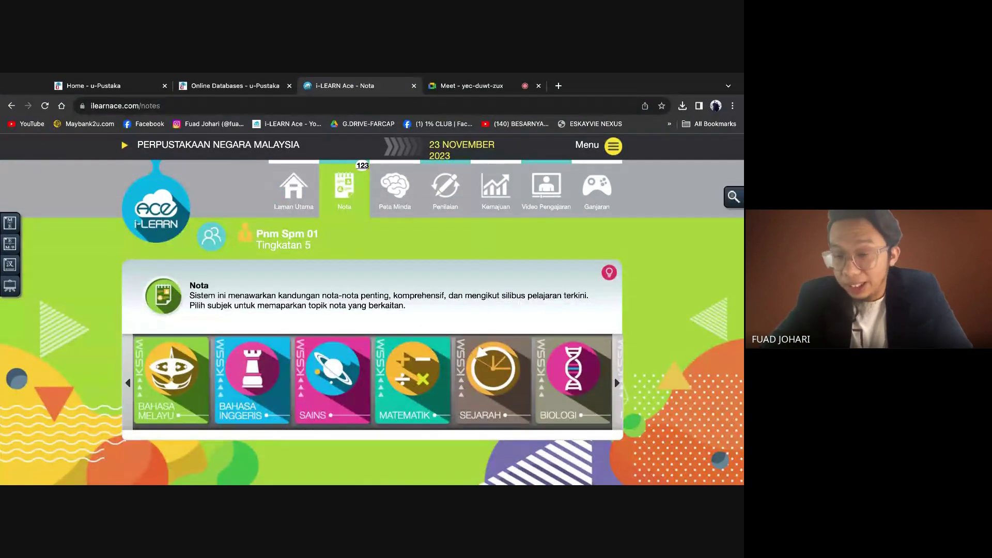
# - Browse forward through the KSSM subjects offered on the Nota page as far as Matematik Tambahan
pyautogui.scroll(-1, 462, 272)
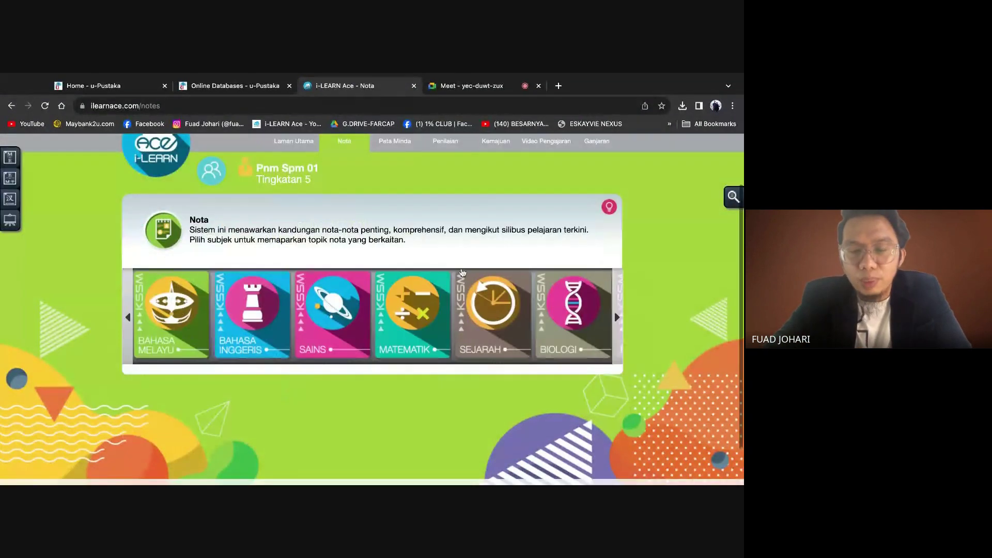
pyautogui.click(617, 317)
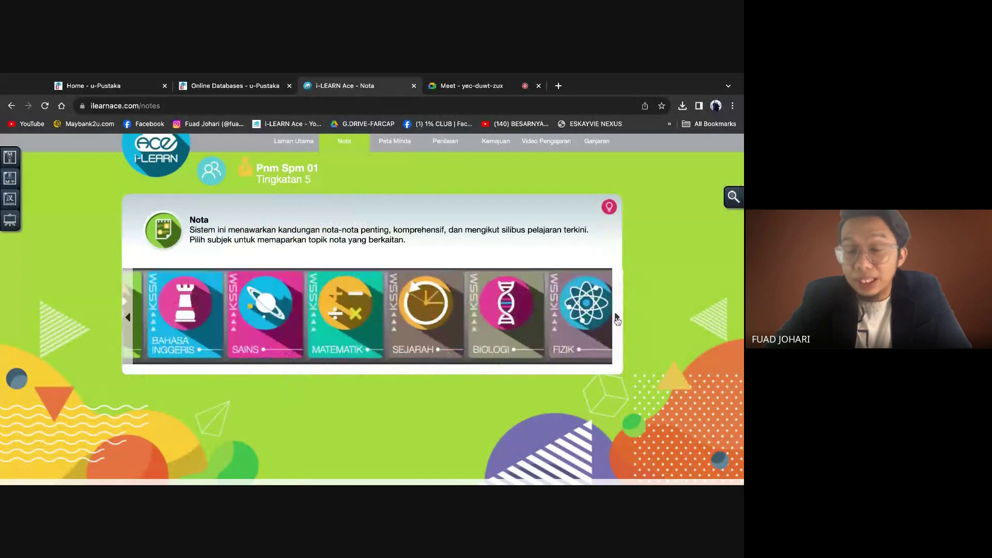
pyautogui.click(617, 318)
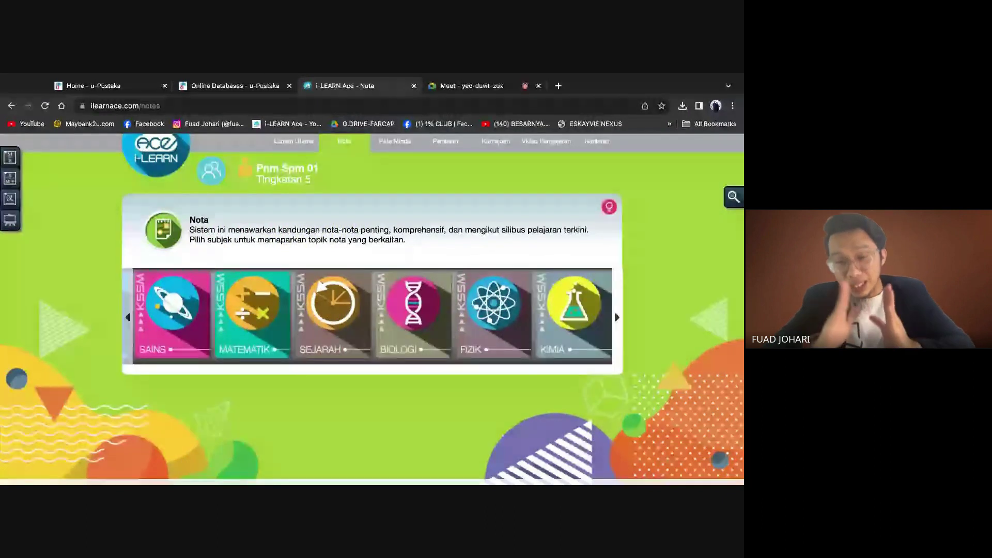
pyautogui.click(616, 318)
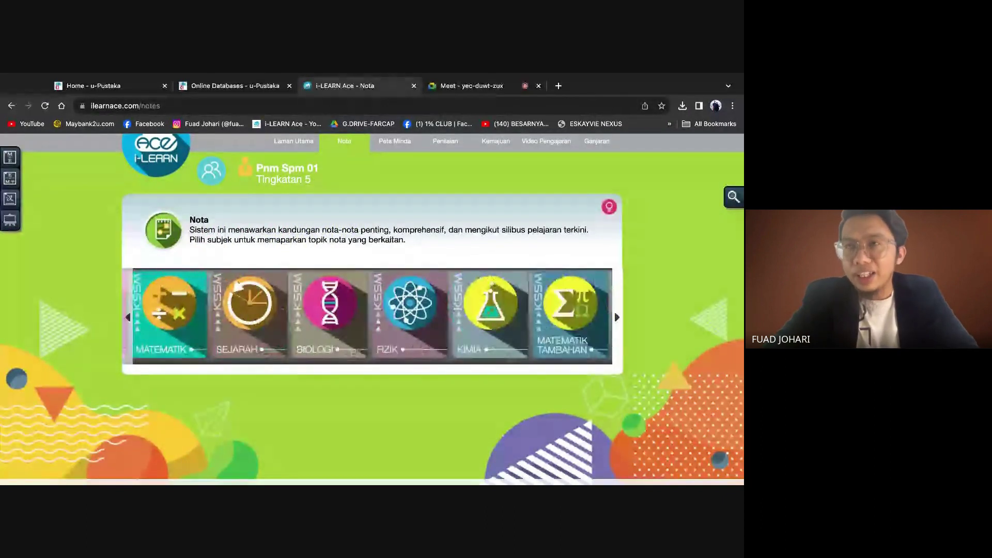
# - Browse forward through the remaining KSSM subjects on the Nota page as far as Pendidikan Moral
pyautogui.click(616, 317)
pyautogui.click(616, 318)
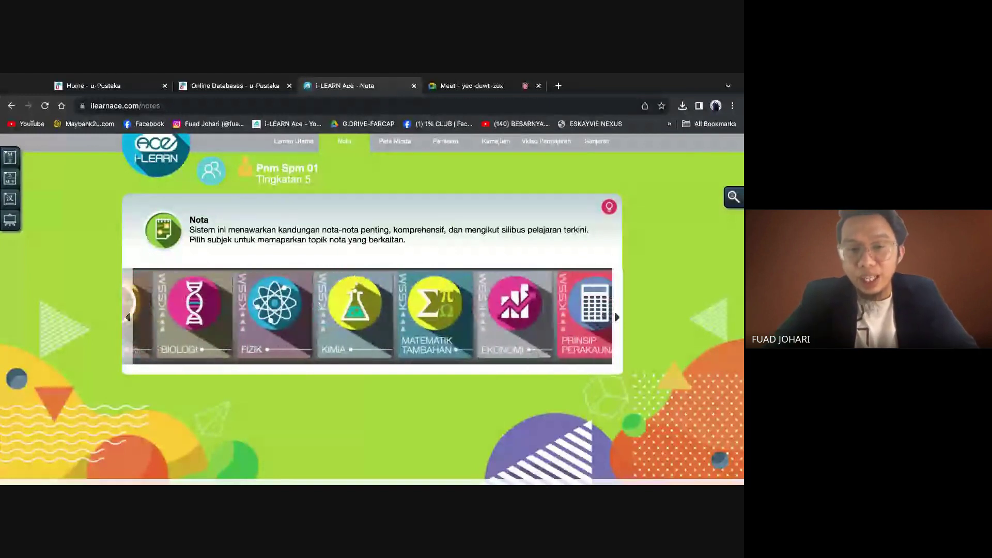
pyautogui.click(617, 318)
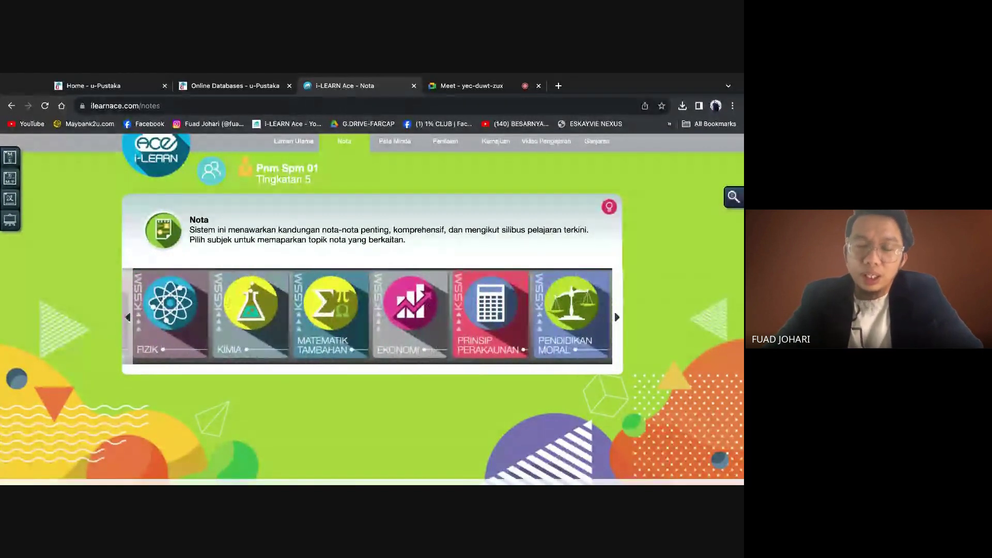
# - Try to open the topic list of the KSSM Biologi notes from the subject carousel
pyautogui.click(129, 316)
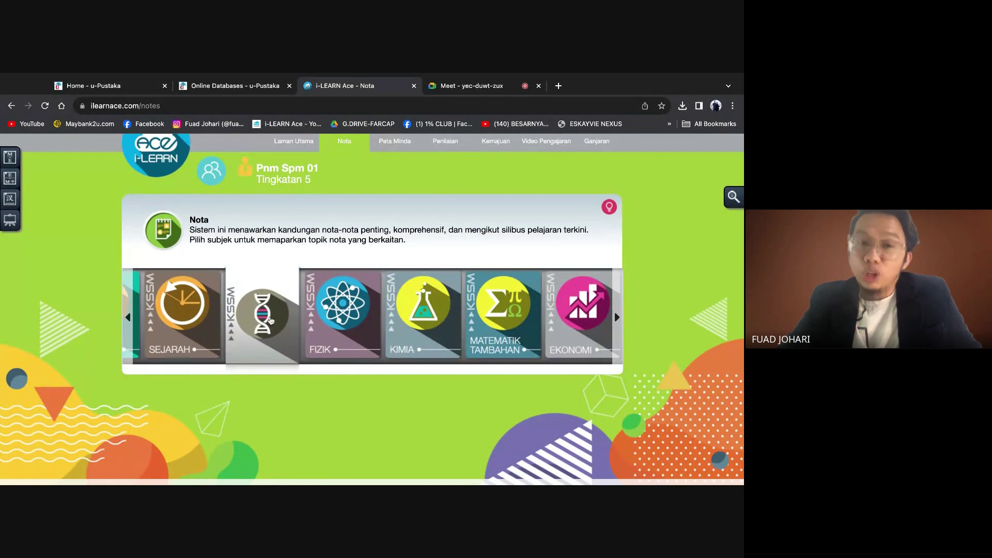
pyautogui.click(269, 321)
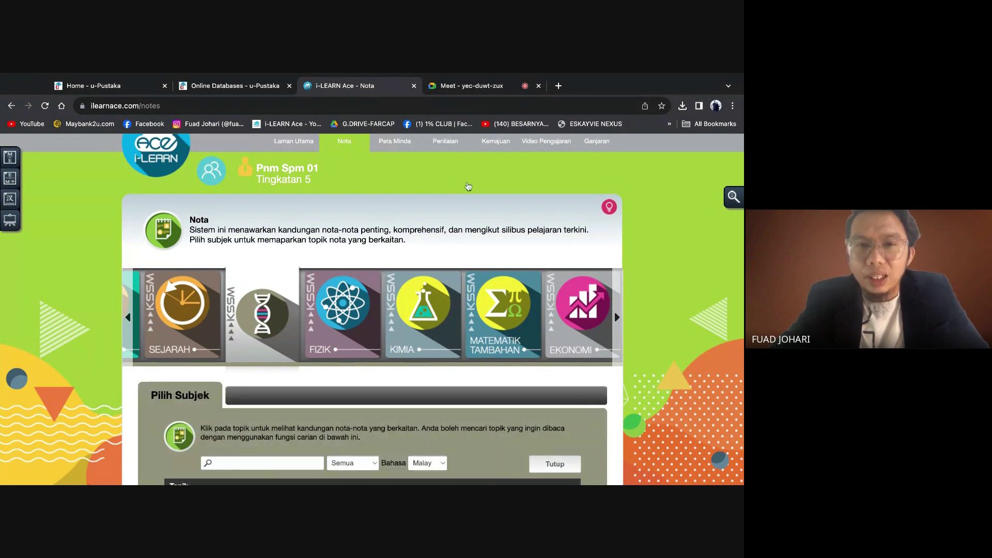
pyautogui.scroll(-5, 420, 209)
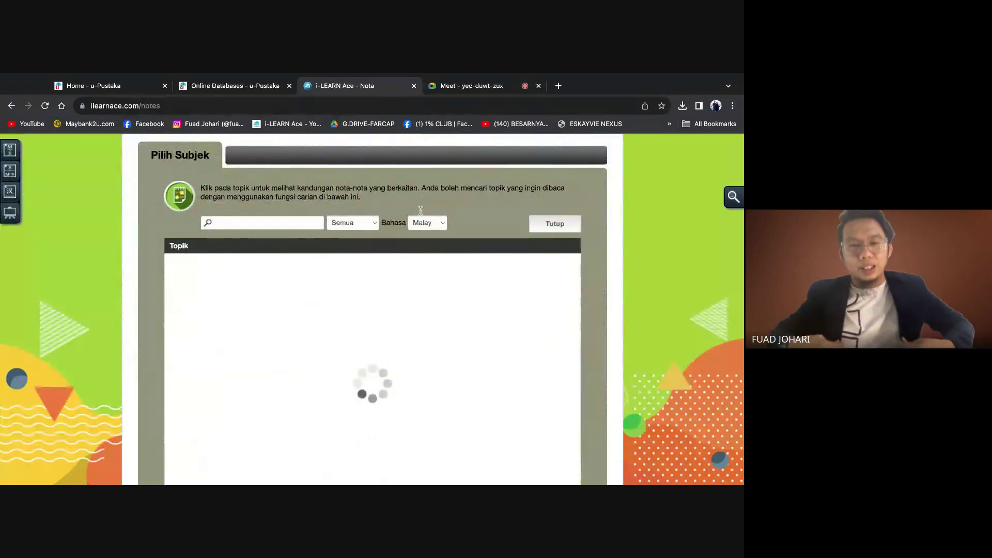
pyautogui.scroll(2, 404, 239)
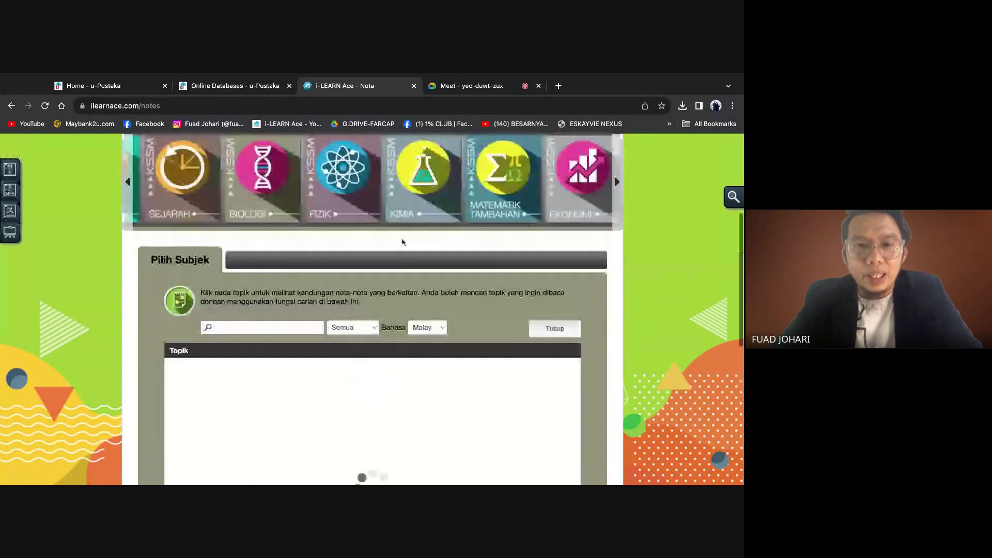
pyautogui.scroll(-1, 403, 241)
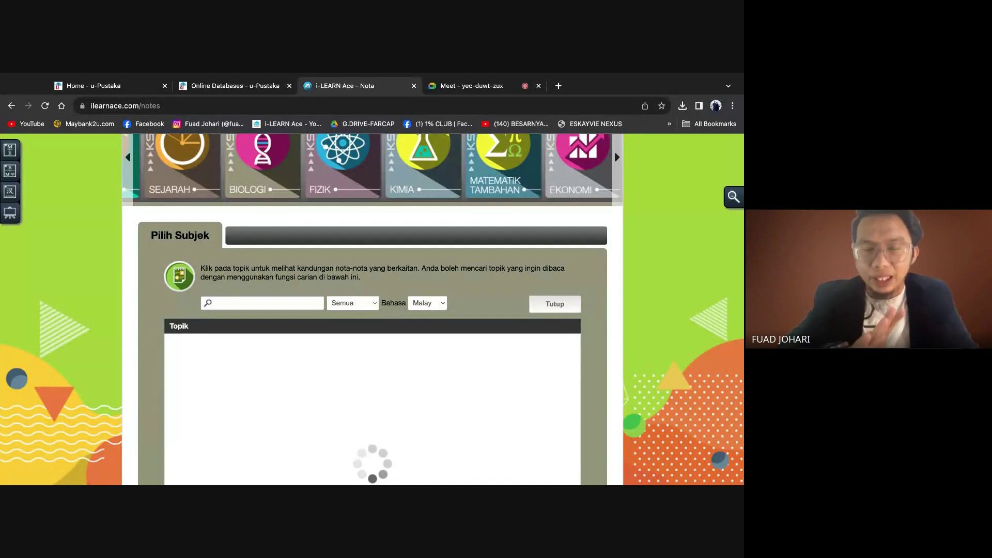
pyautogui.scroll(-1, 398, 299)
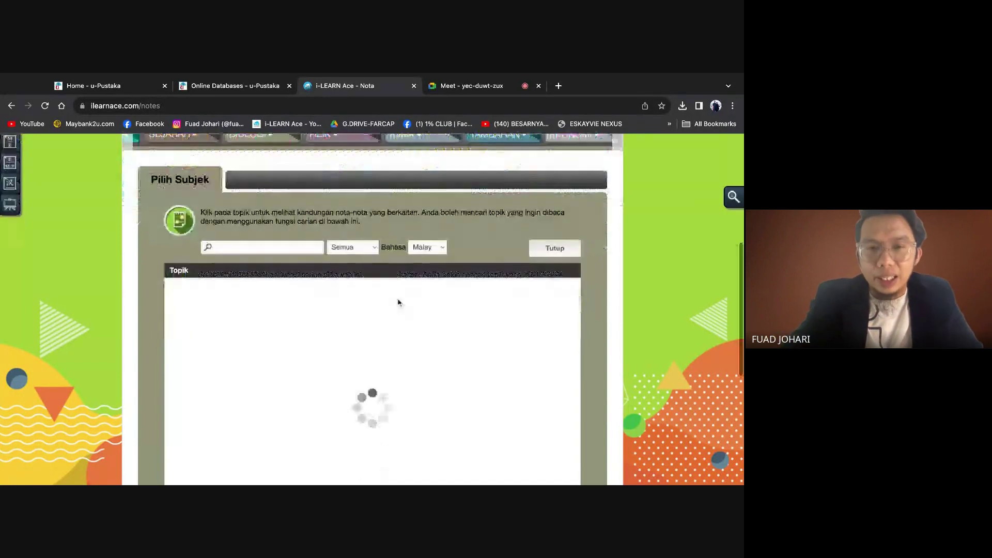
pyautogui.scroll(5, 291, 255)
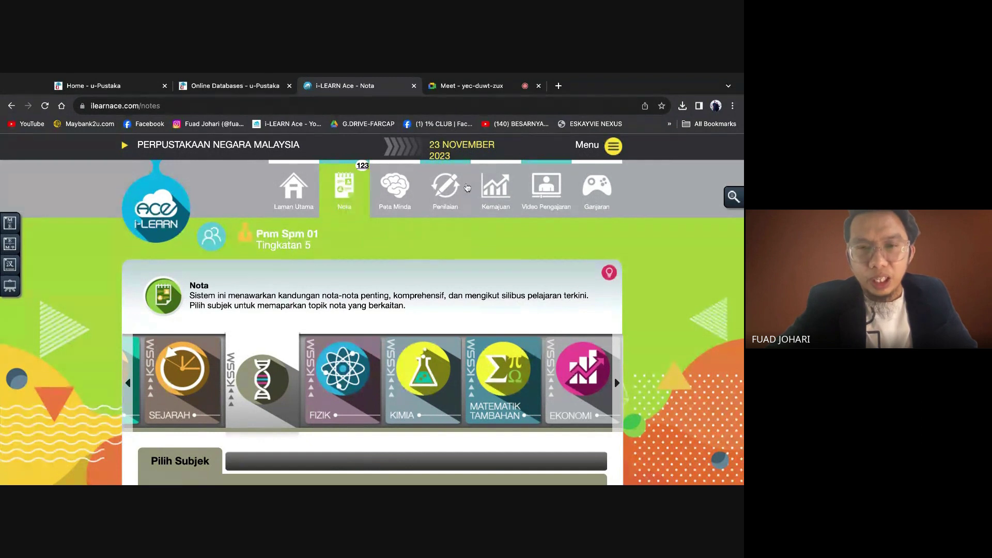
pyautogui.click(263, 382)
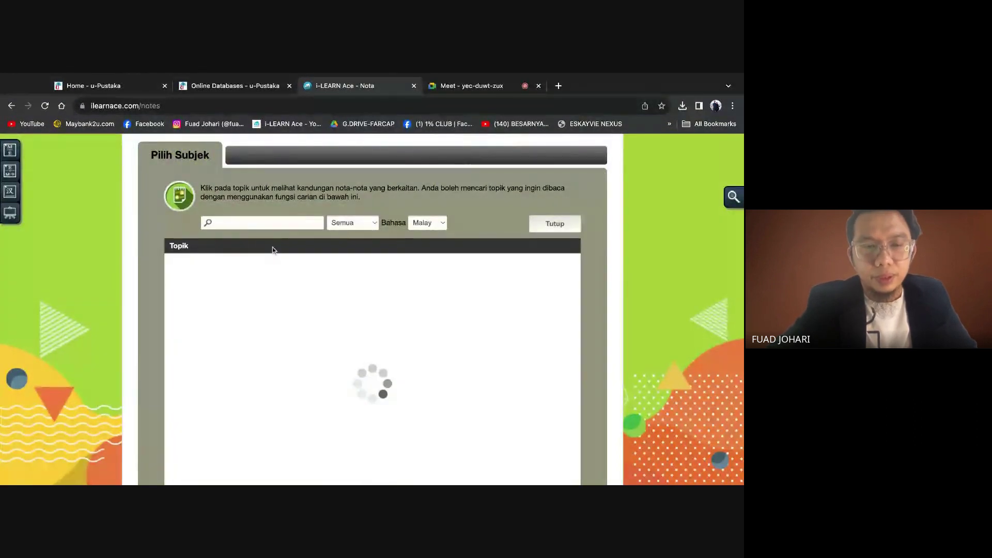
pyautogui.scroll(6, 592, 206)
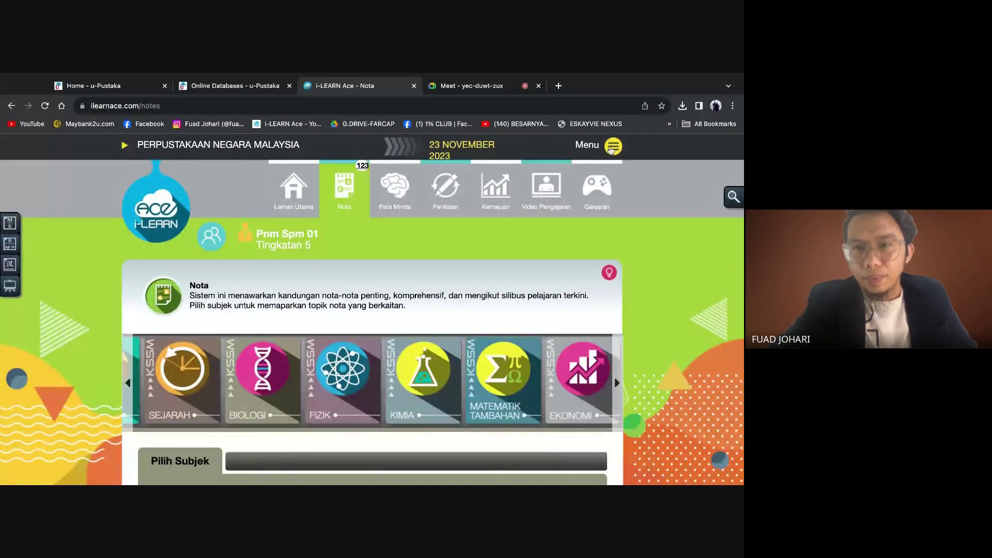
# - Log out of i-LEARN Ace and log back in with another library account's user ID and password
pyautogui.click(611, 150)
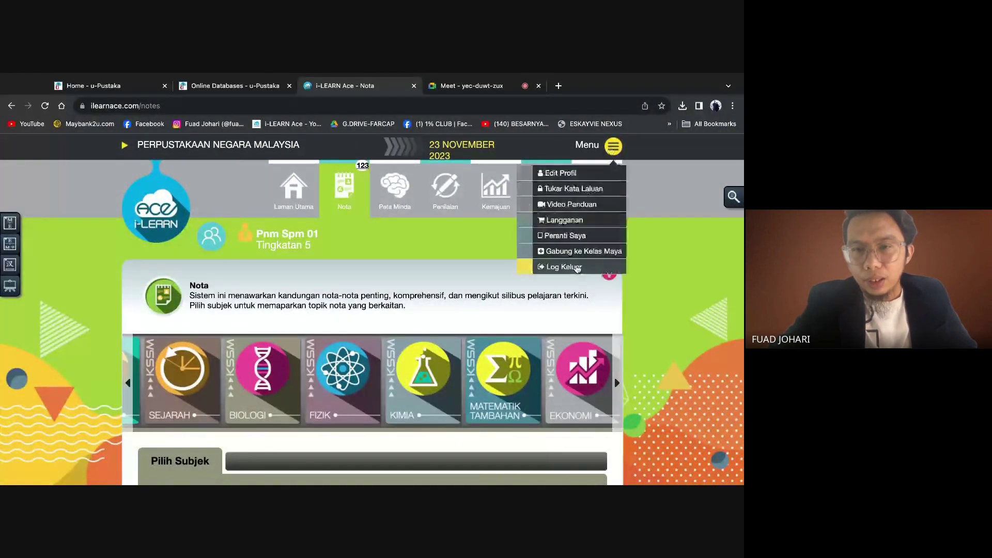
pyautogui.click(577, 267)
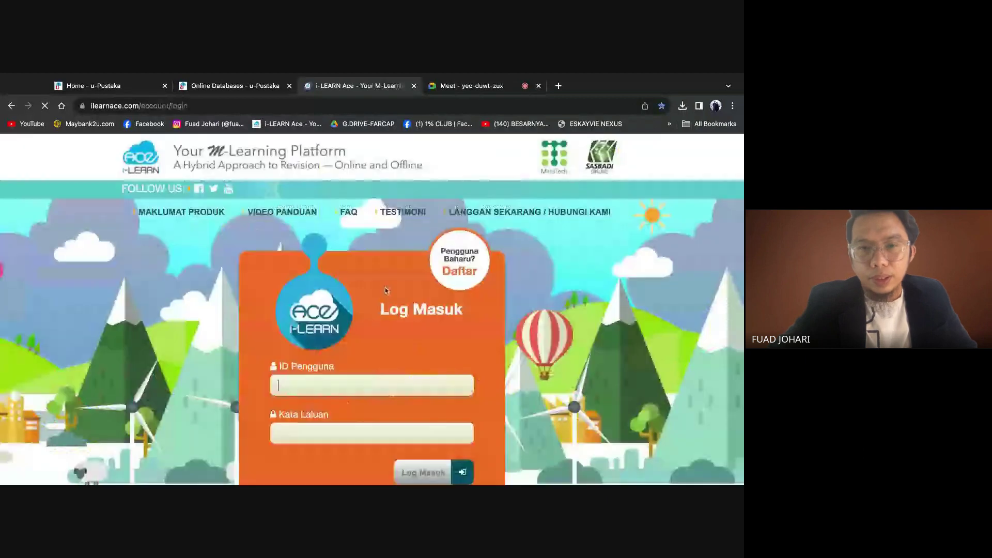
pyautogui.click(327, 386)
pyautogui.write('pnms')
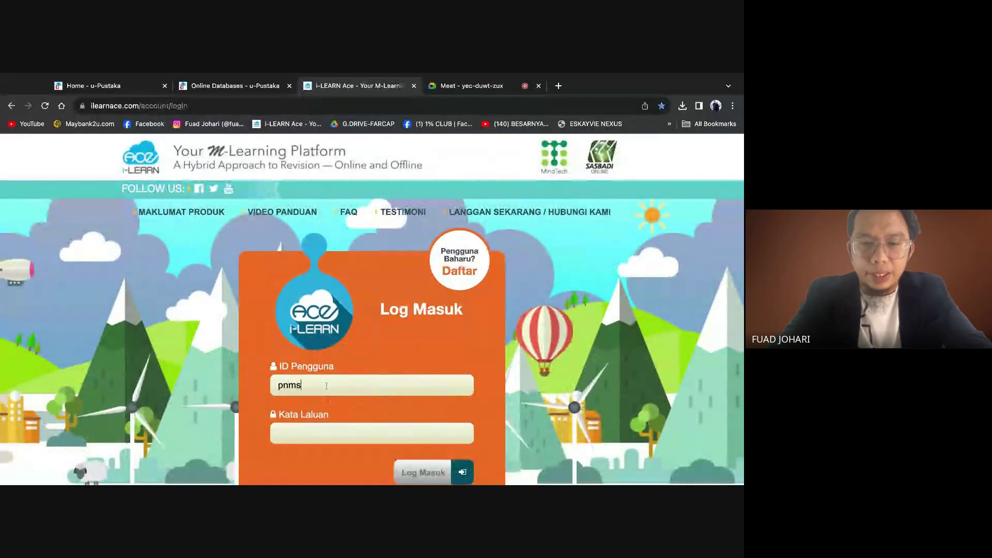
pyautogui.write('pm03')
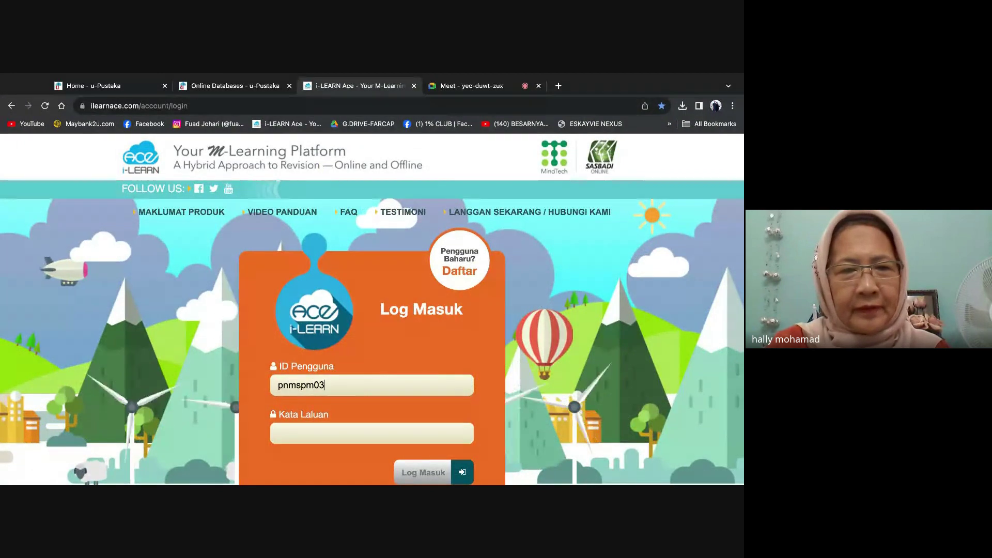
pyautogui.click(362, 433)
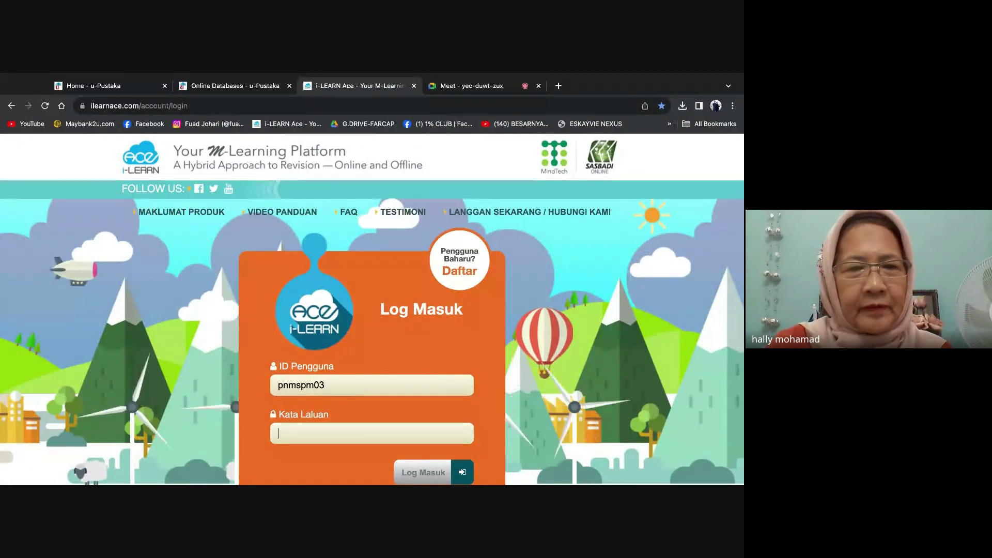
pyautogui.write('•••••')
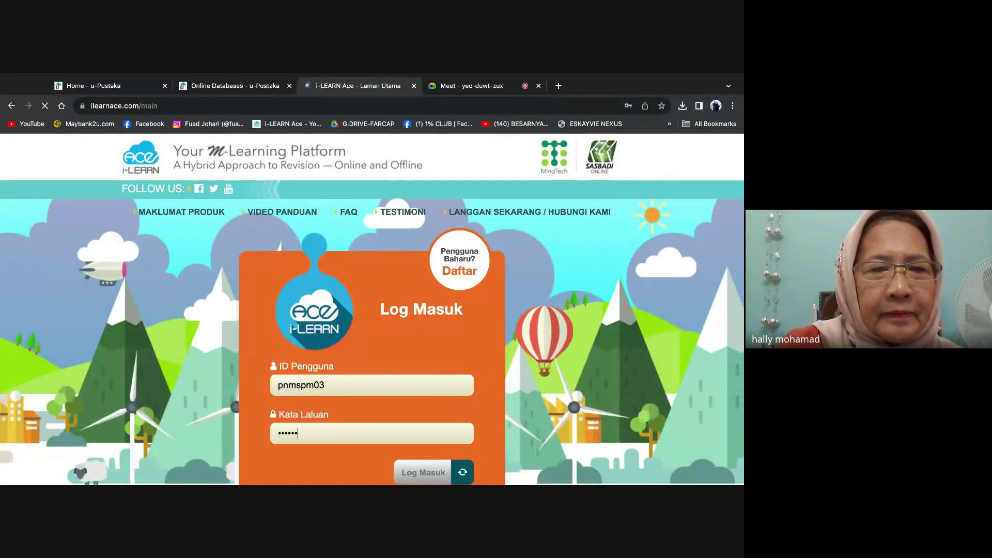
pyautogui.press('Return')
# - Open the Nota page and display the topic list for the KSSM Fizik subject
pyautogui.scroll(-1, 363, 346)
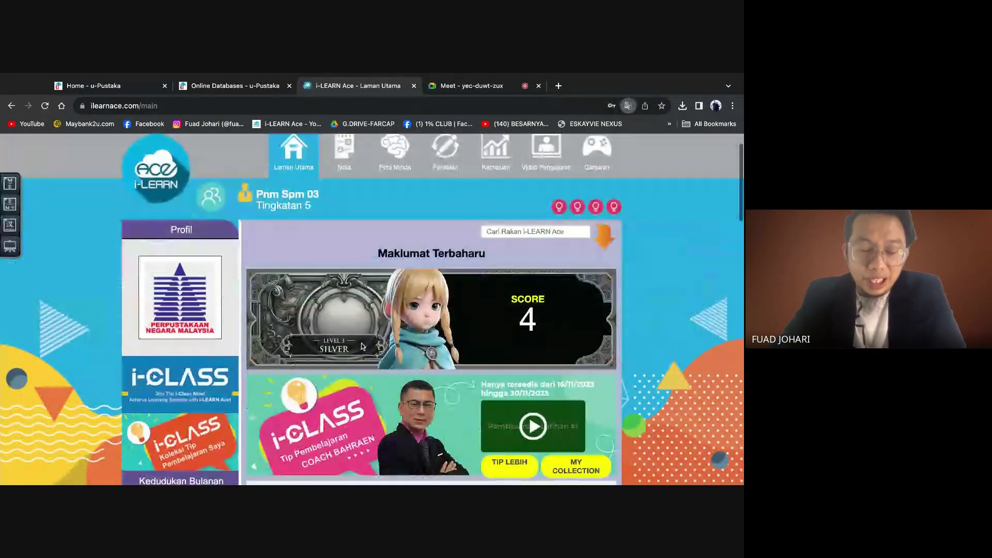
pyautogui.scroll(1, 363, 347)
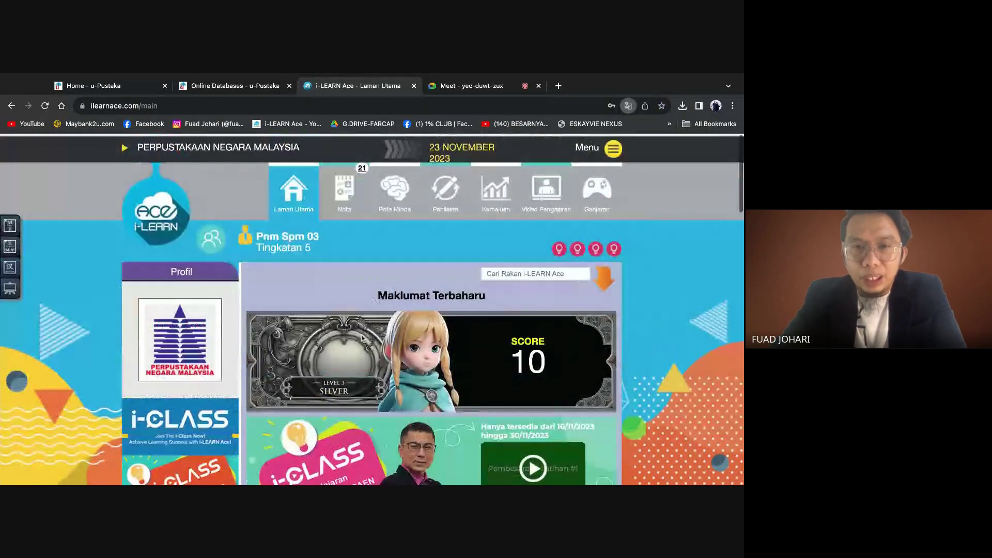
pyautogui.click(343, 204)
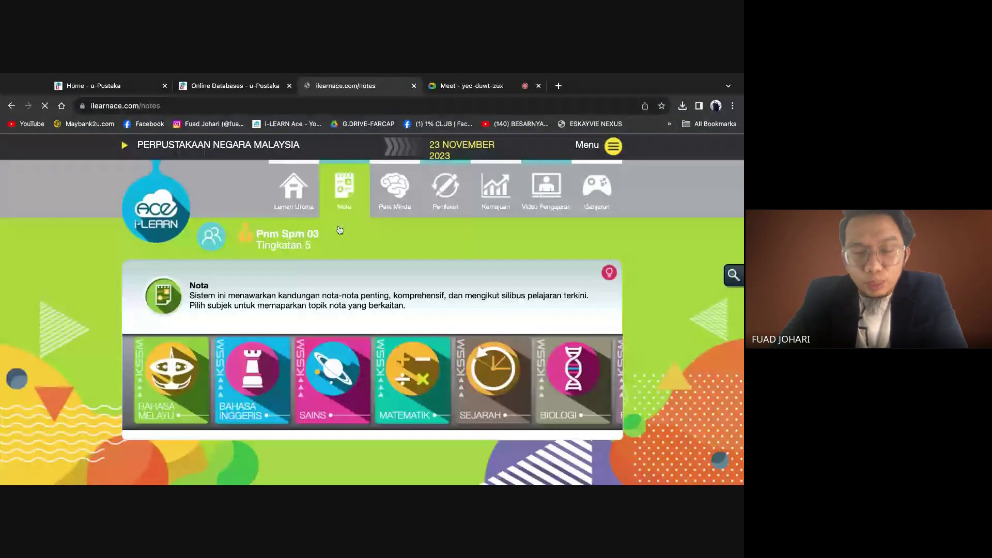
pyautogui.click(617, 339)
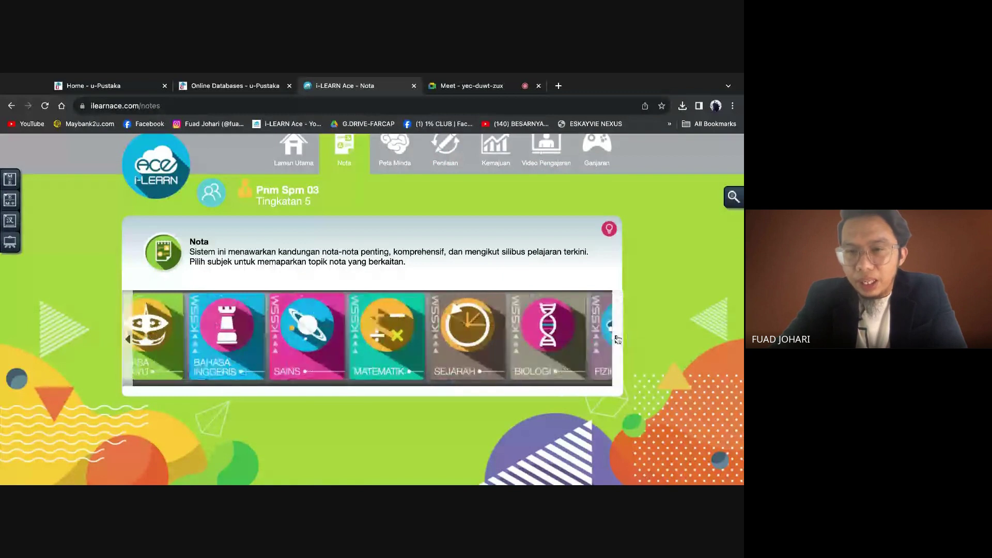
pyautogui.click(583, 351)
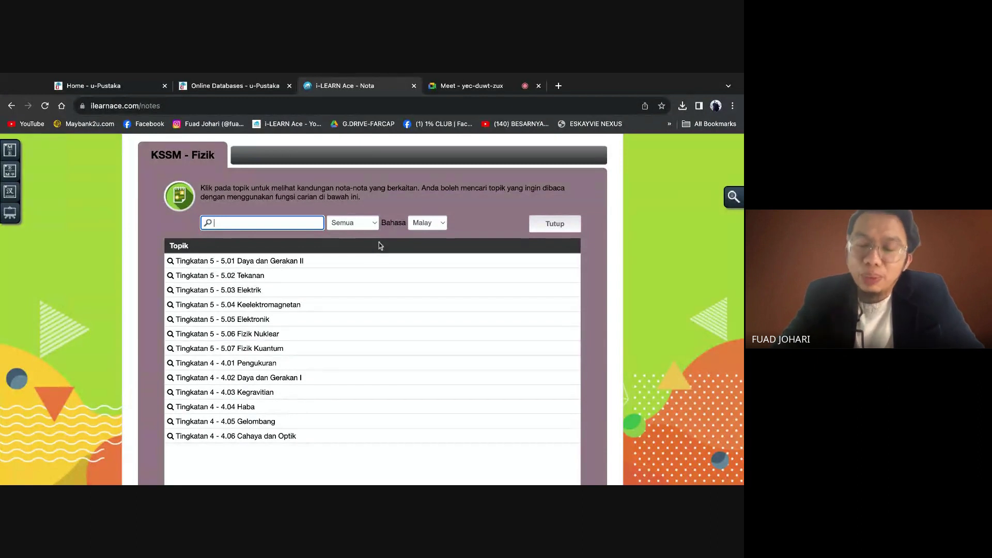
# - Switch the Fizik topic list's language to English and open the Tingkatan 4 notes 4.02 Force and Motion I
pyautogui.click(430, 226)
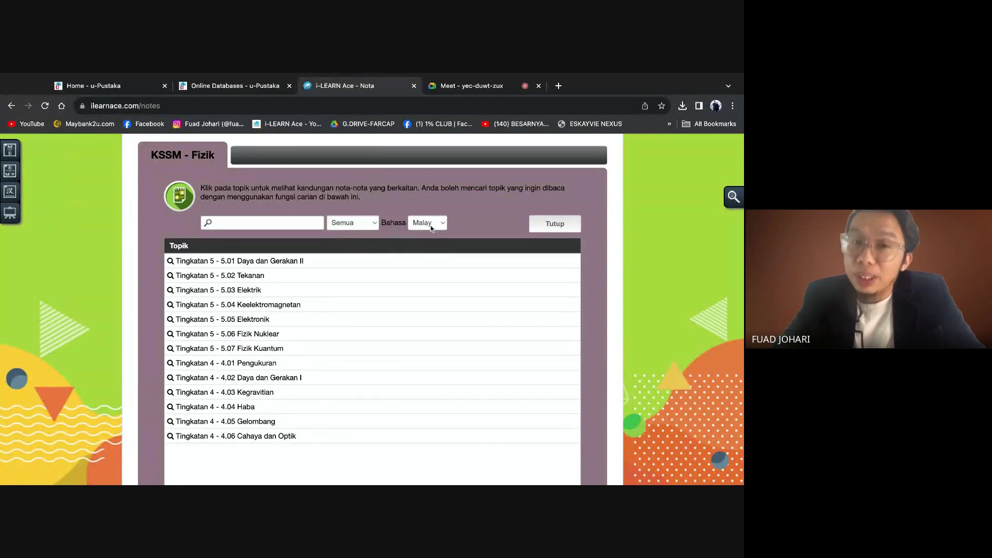
pyautogui.click(430, 235)
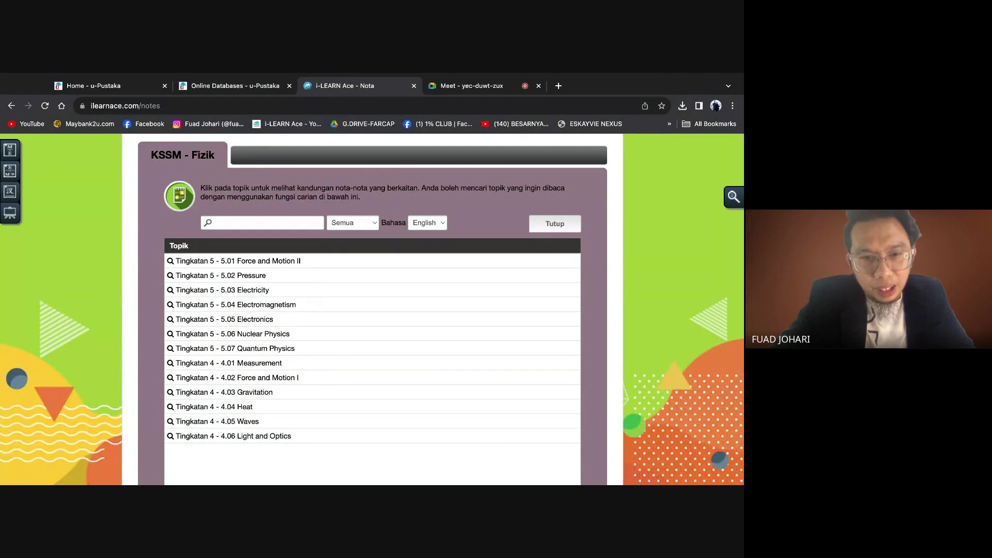
pyautogui.click(427, 222)
pyautogui.click(238, 377)
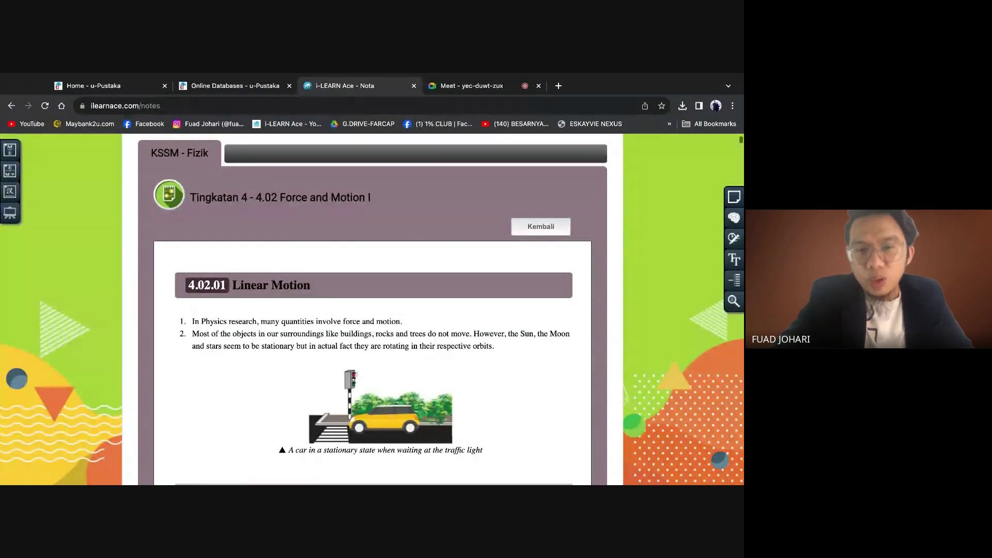
# - Examine the Linear Motion notes from the types of motion through Distance and Displacement and return to the beginning
pyautogui.scroll(-3, 372, 310)
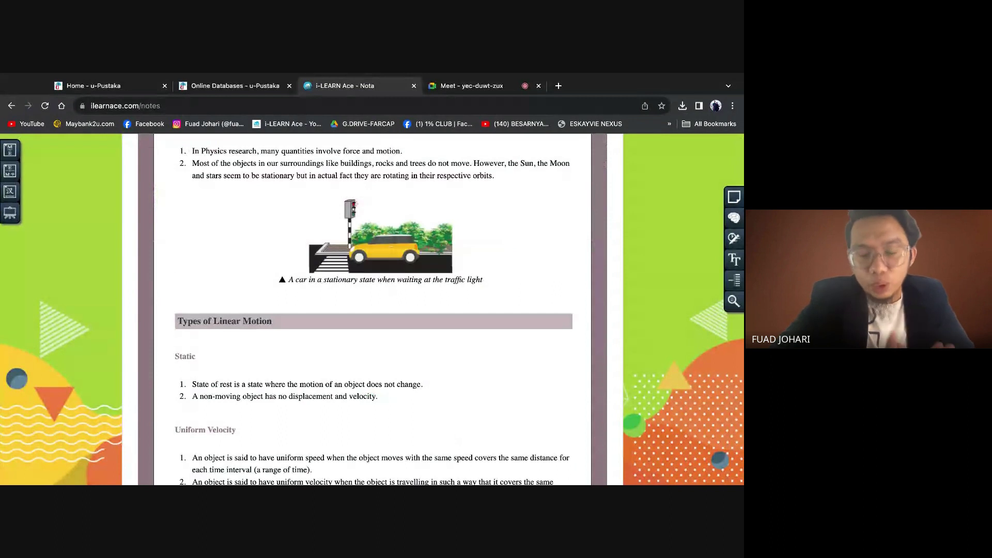
pyautogui.scroll(-5, 321, 373)
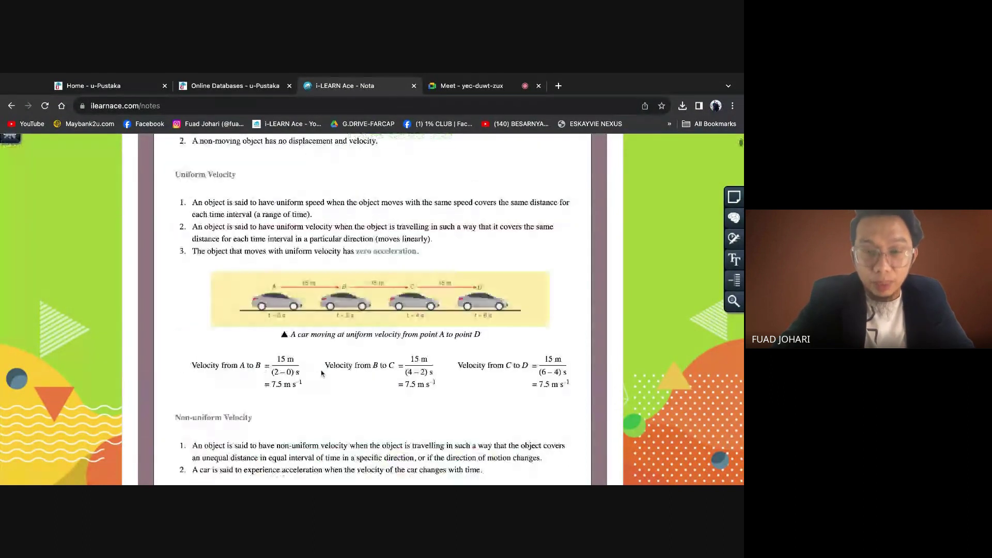
pyautogui.scroll(-3, 321, 373)
pyautogui.scroll(-3, 322, 373)
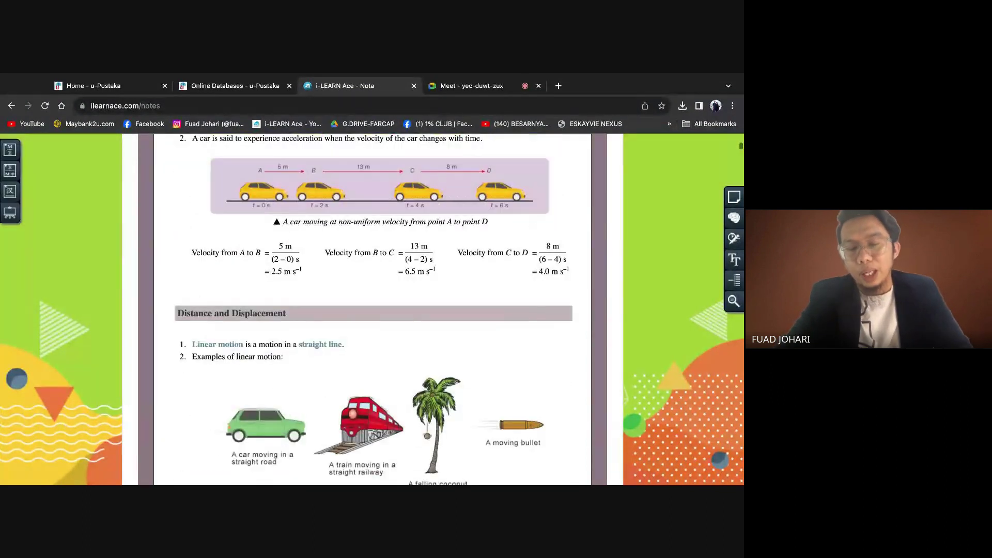
pyautogui.scroll(12, 372, 310)
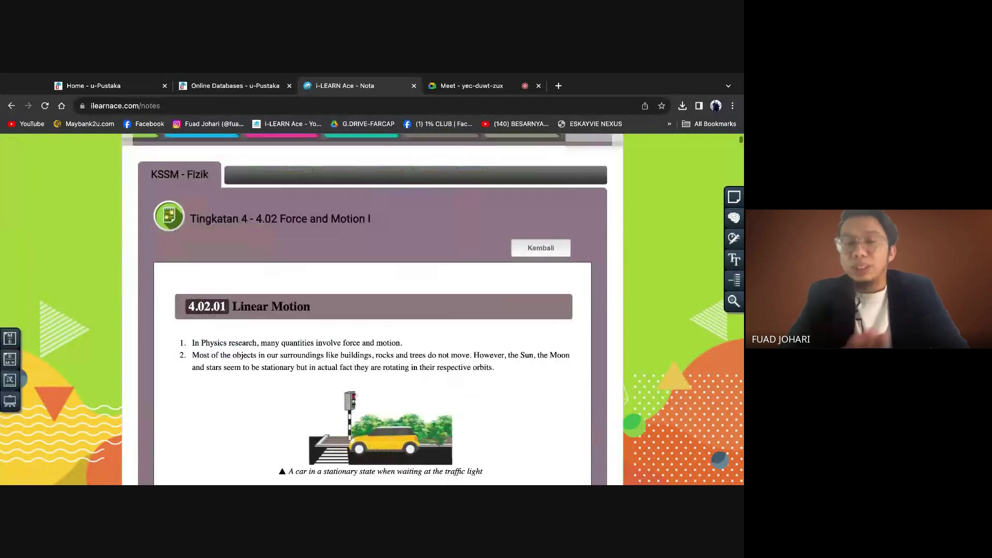
pyautogui.scroll(-5, 372, 310)
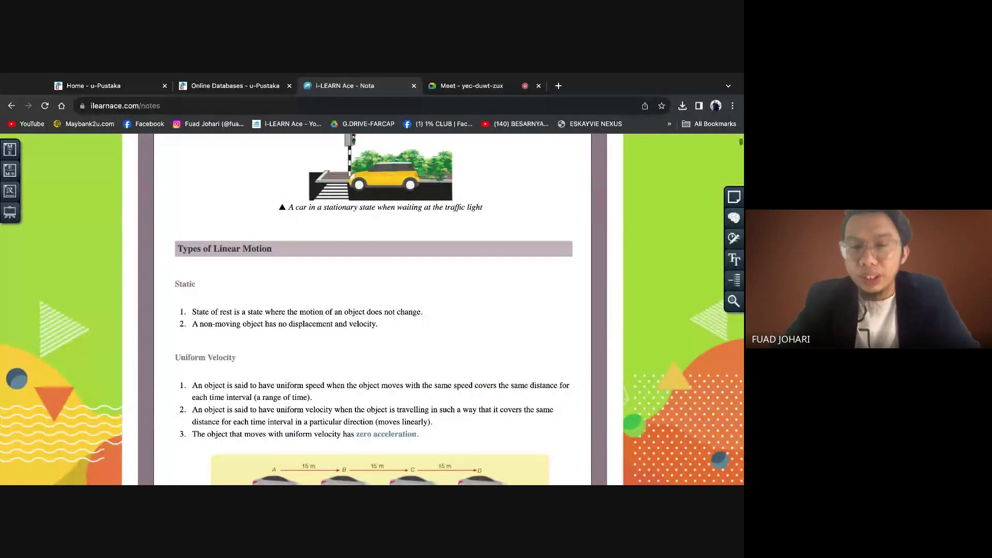
pyautogui.scroll(-4, 372, 310)
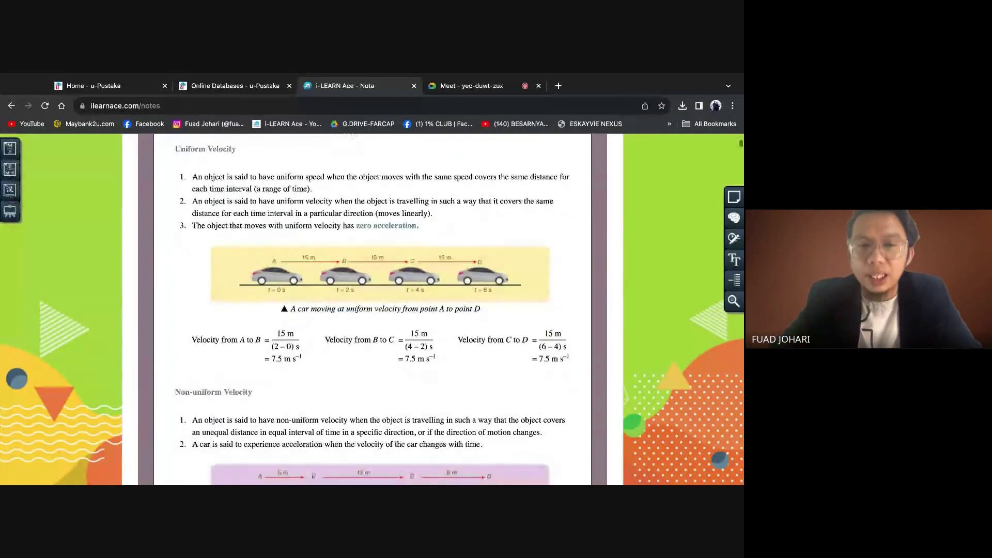
pyautogui.scroll(-5, 372, 310)
pyautogui.scroll(-5, 372, 310)
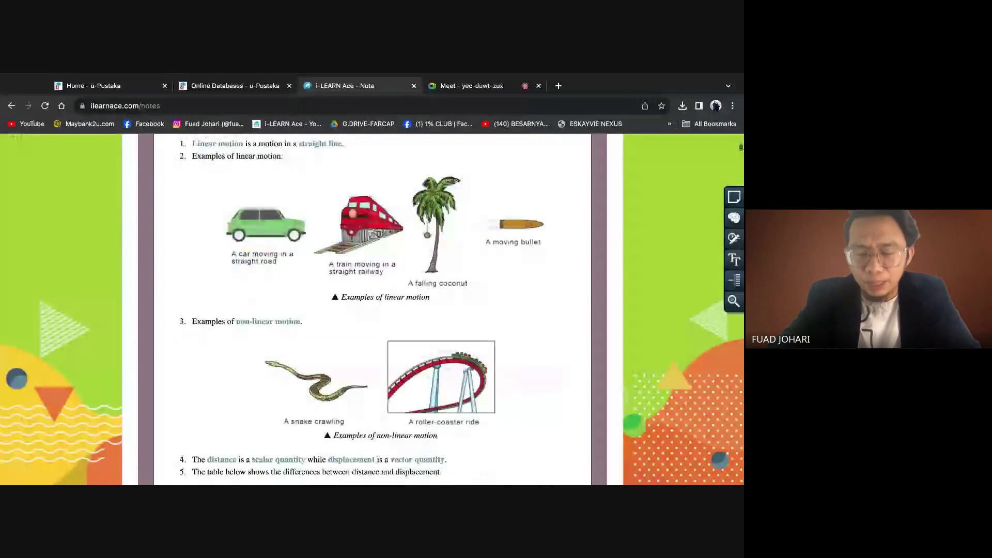
pyautogui.scroll(-2, 371, 310)
pyautogui.scroll(15, 396, 347)
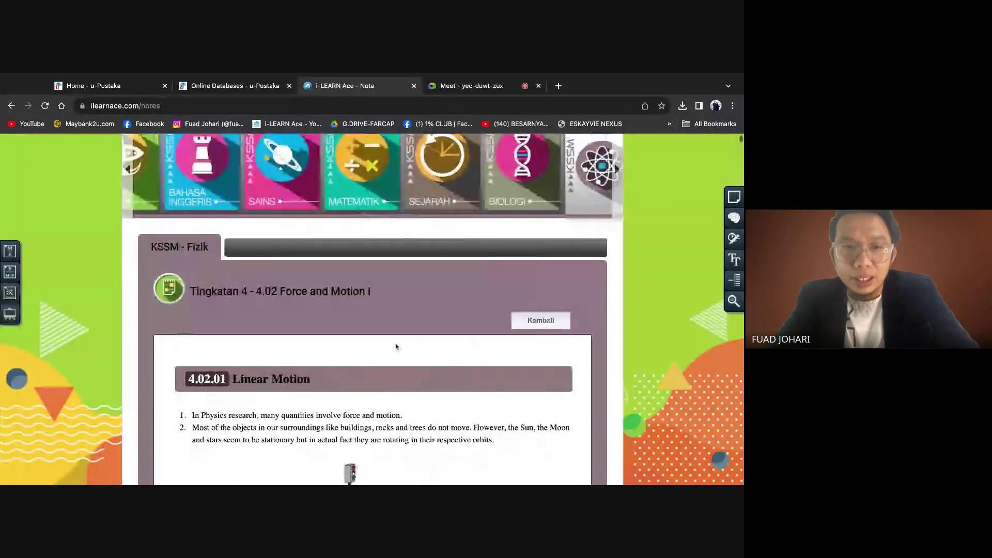
# - Add a blue Nota Tambahan note to the Linear Motion page, enlarge it and place it in the page's left margin
pyautogui.scroll(-4, 396, 346)
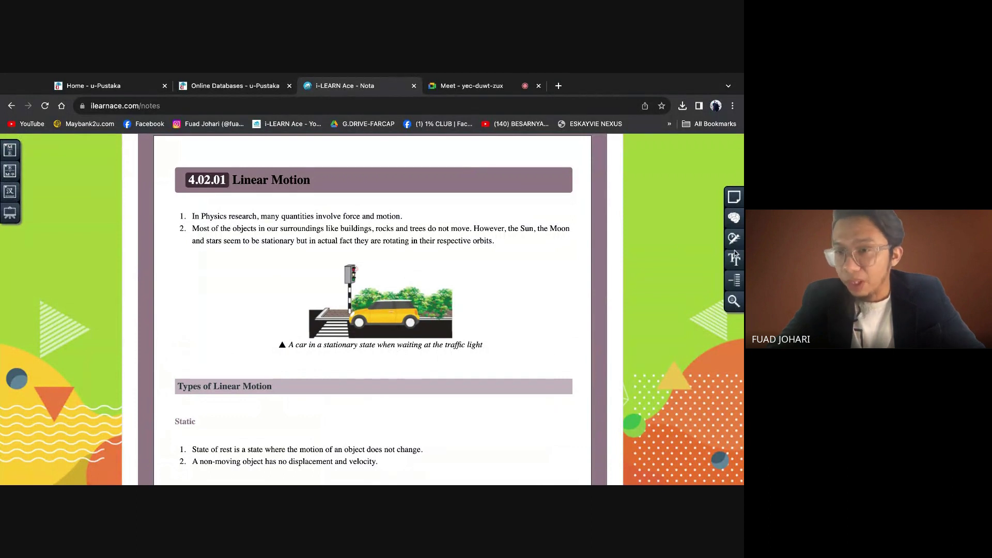
pyautogui.click(734, 200)
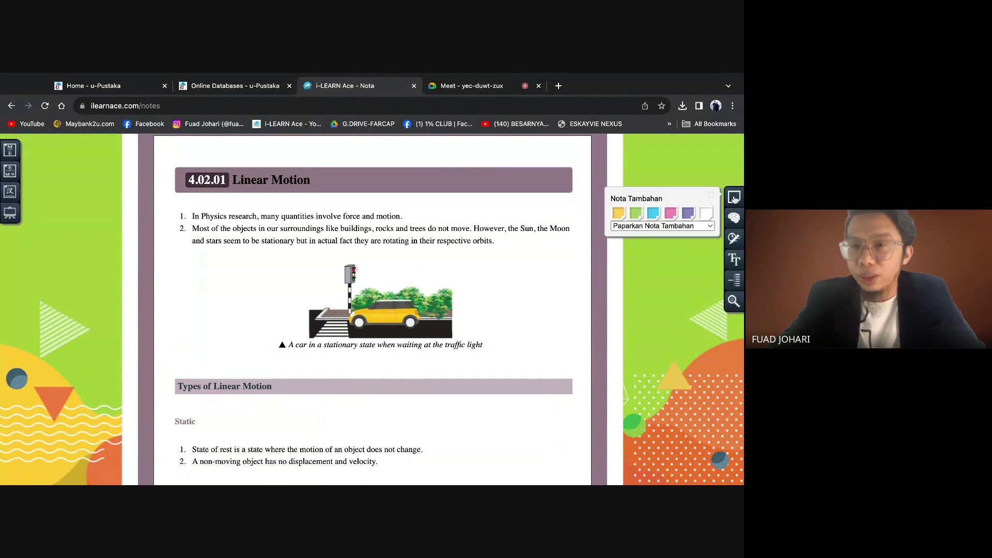
pyautogui.click(653, 214)
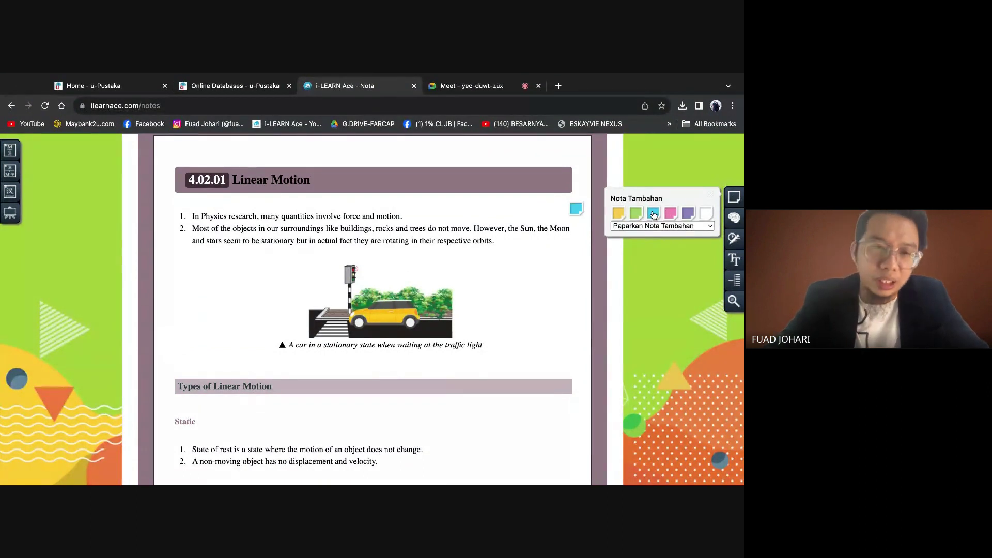
pyautogui.moveTo(576, 208); pyautogui.dragTo(70, 232)
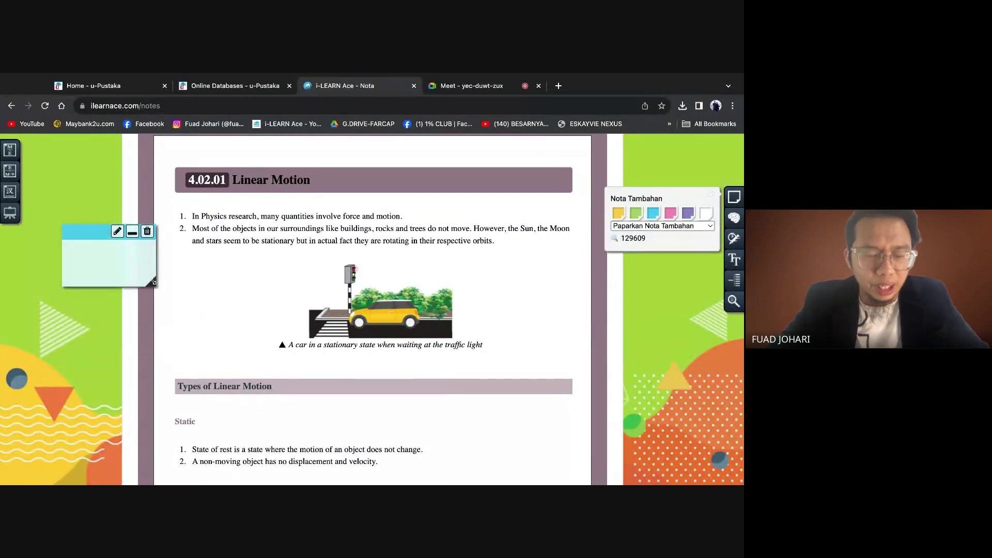
pyautogui.moveTo(150, 277); pyautogui.dragTo(226, 339)
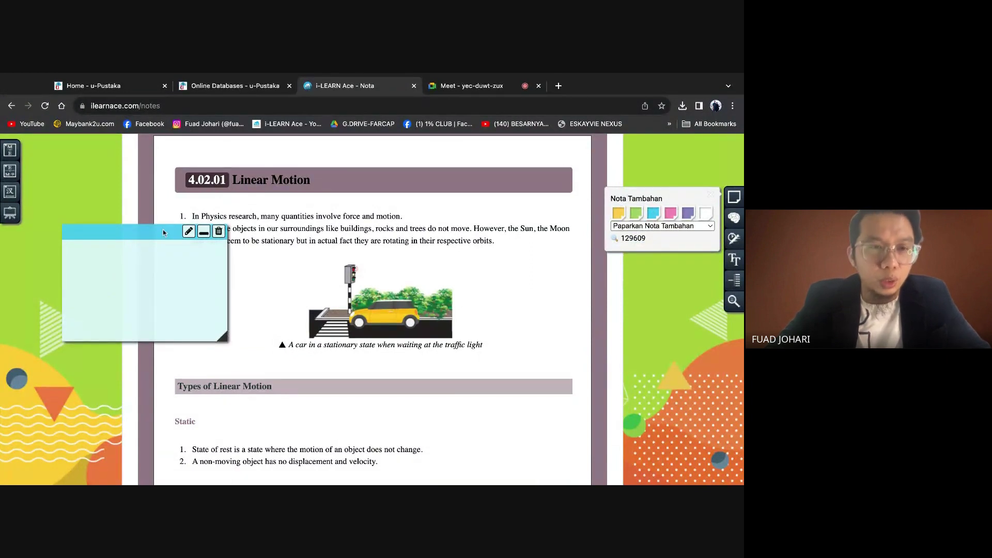
pyautogui.moveTo(163, 232); pyautogui.dragTo(111, 239)
# - Title the blue note with "nota" and a person's name, enter "1)bjksbjbmsbjh" and "2) hdbhjbdhj" as its text, and save it
pyautogui.click(137, 238)
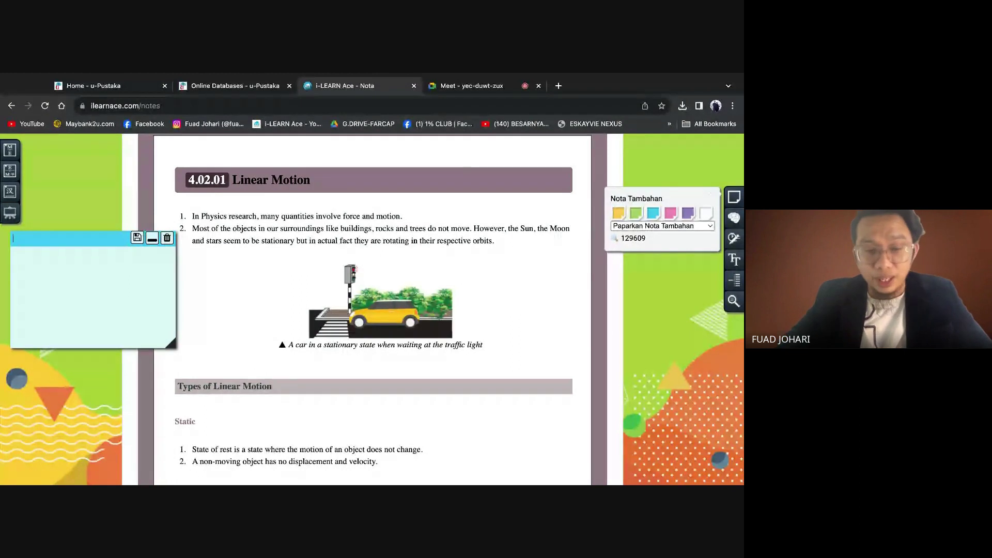
pyautogui.write('nota')
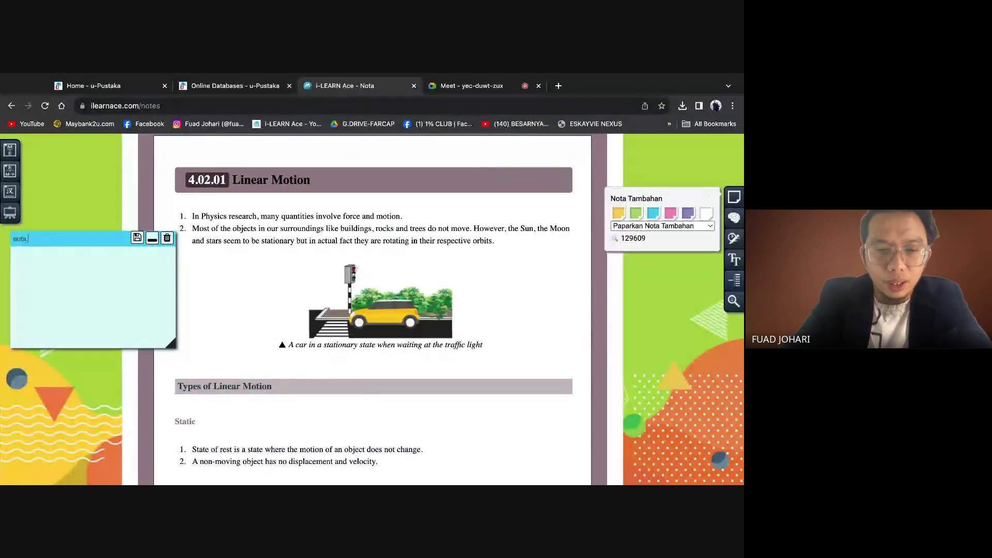
pyautogui.write(' farah')
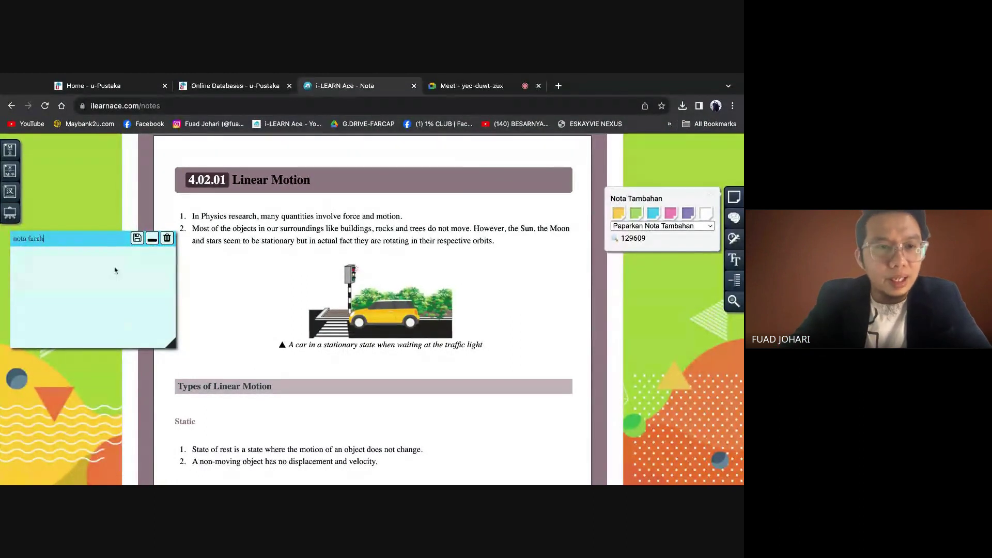
pyautogui.scroll(-12, 297, 292)
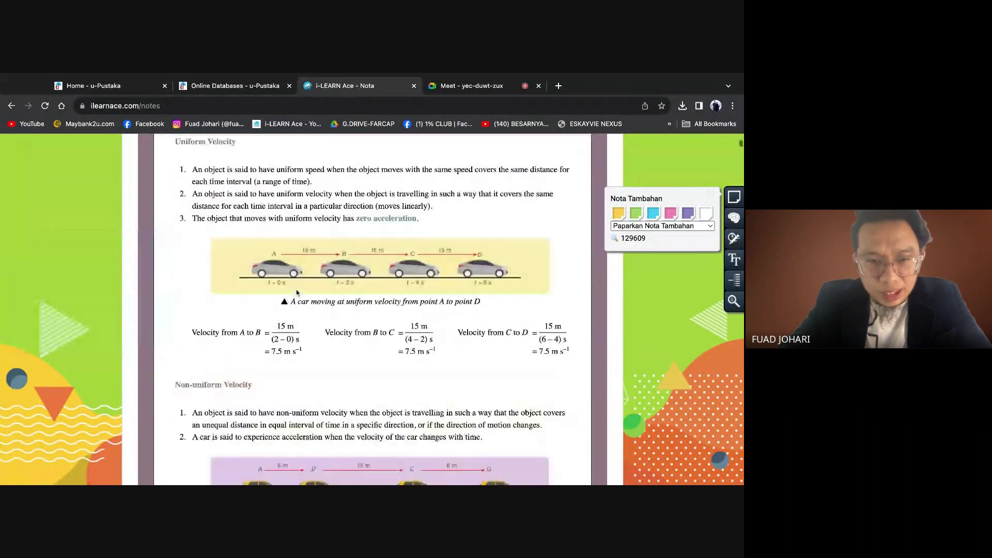
pyautogui.scroll(15, 151, 233)
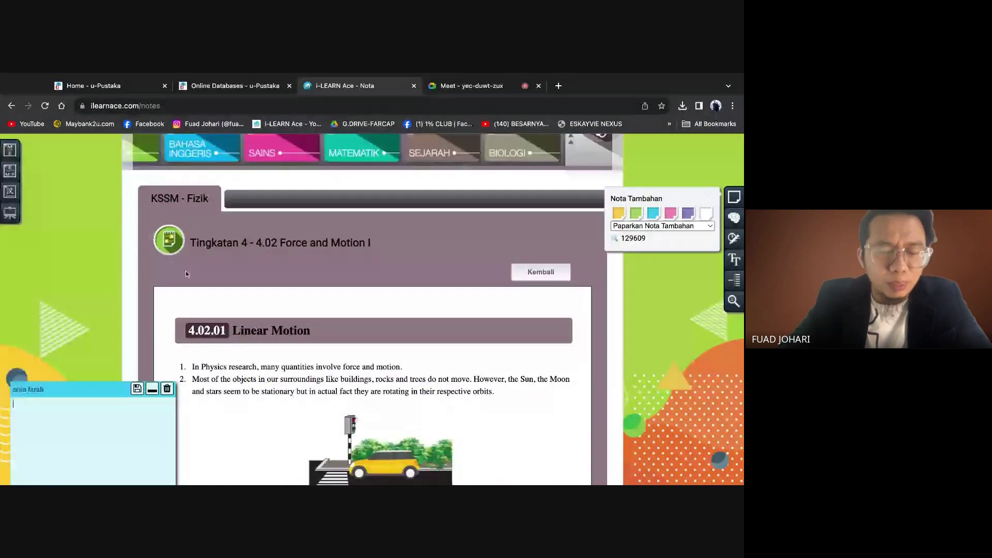
pyautogui.scroll(-3, 185, 271)
pyautogui.write('1)')
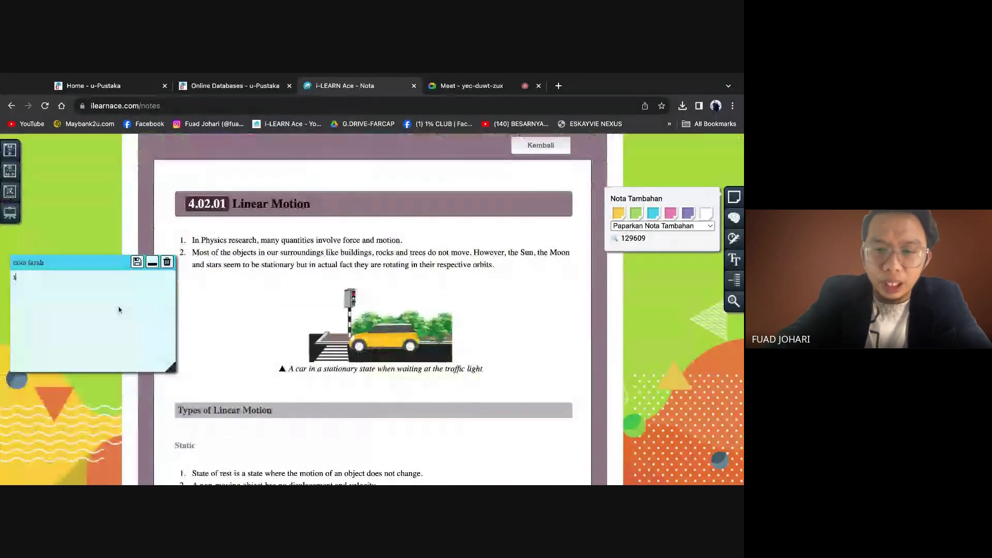
pyautogui.write('bjksbjbmsbjh ')
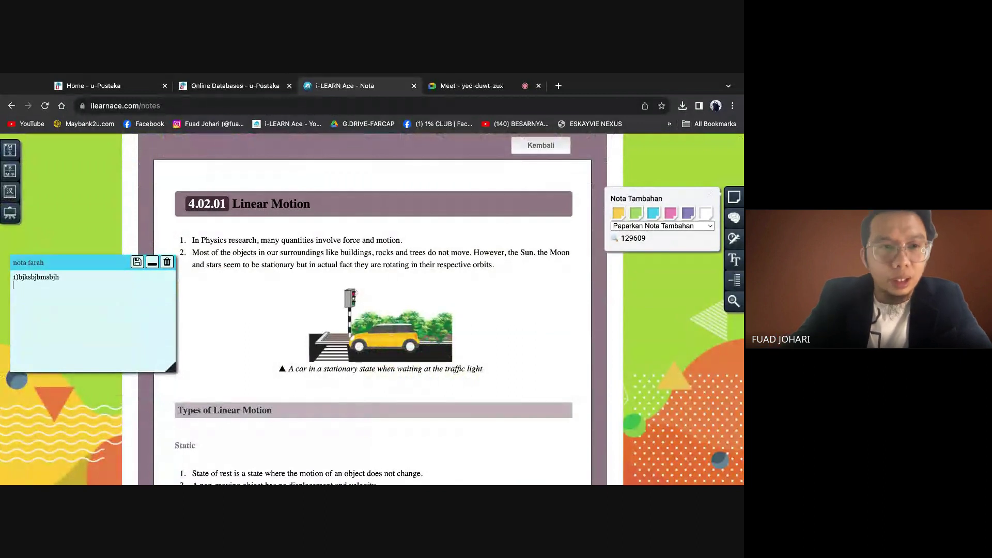
pyautogui.write('2) hdbhjbdhj')
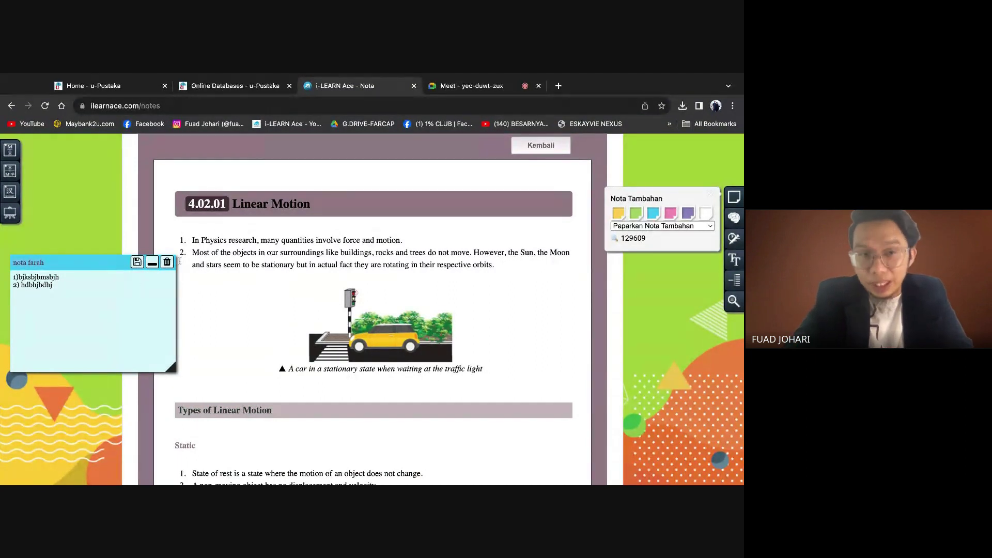
pyautogui.click(138, 261)
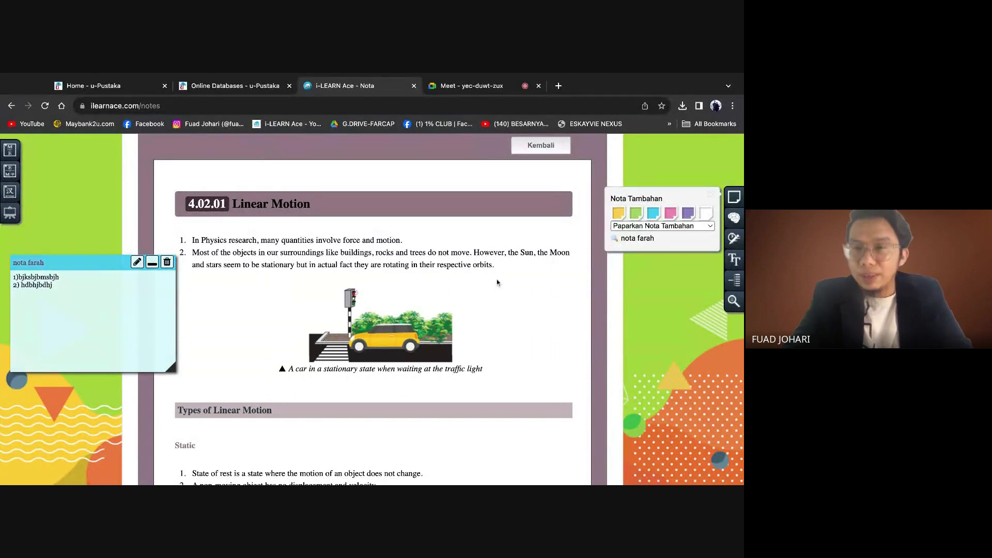
# - Add a purple Nota Tambahan note beside the car illustration, enlarge it and close the note color options
pyautogui.click(688, 213)
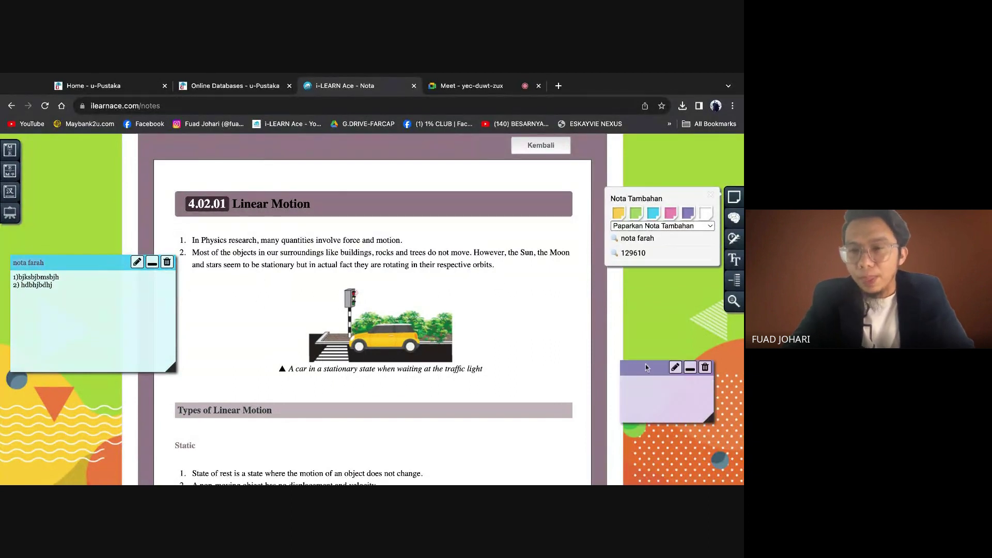
pyautogui.moveTo(617, 337); pyautogui.dragTo(620, 340)
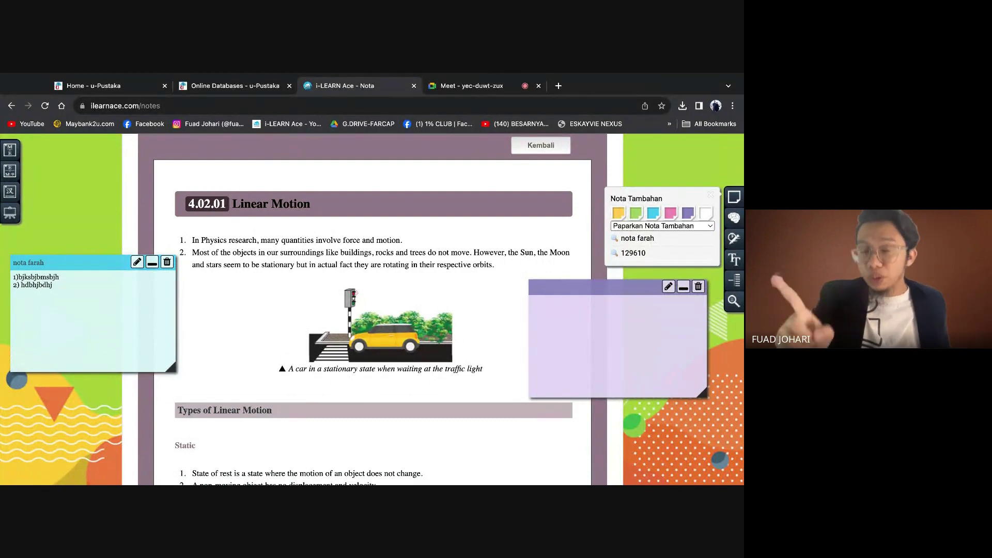
pyautogui.scroll(-2, 587, 222)
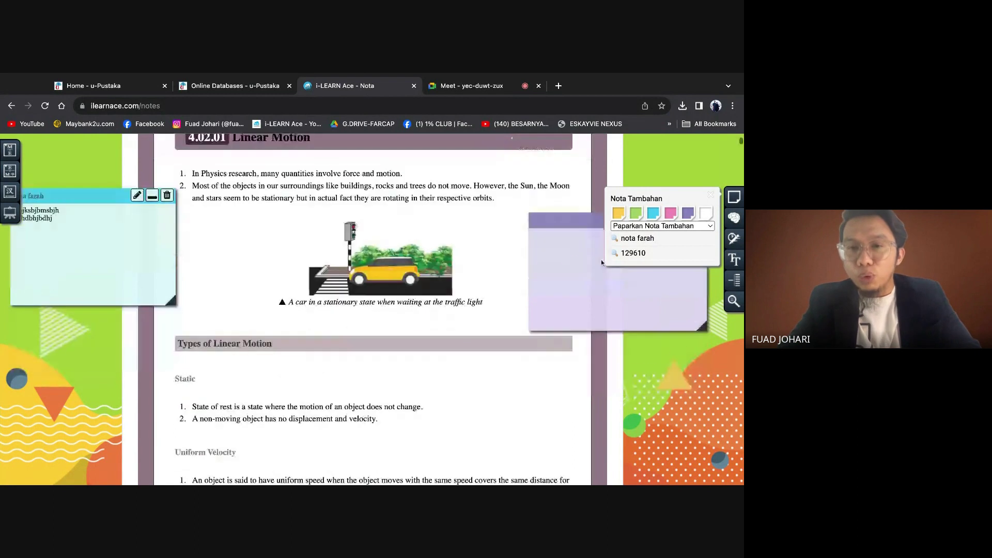
pyautogui.click(711, 196)
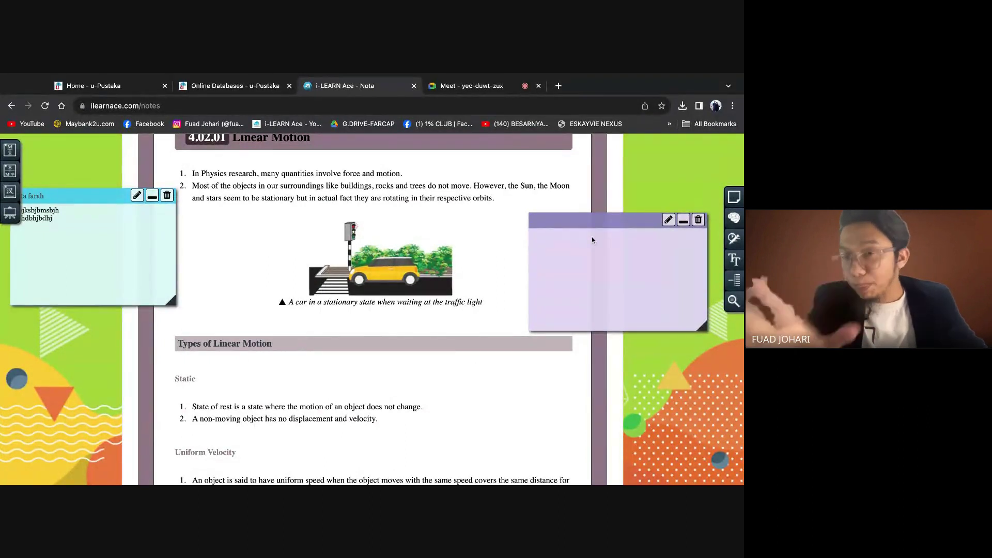
# - Title the purple note "vedio", save it and place it below the blue note
pyautogui.click(668, 220)
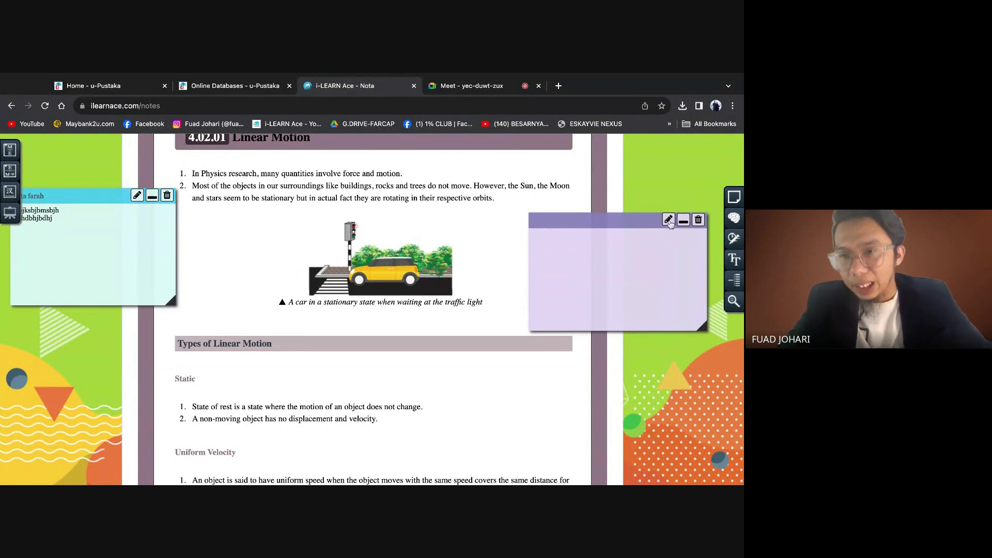
pyautogui.write('vedio')
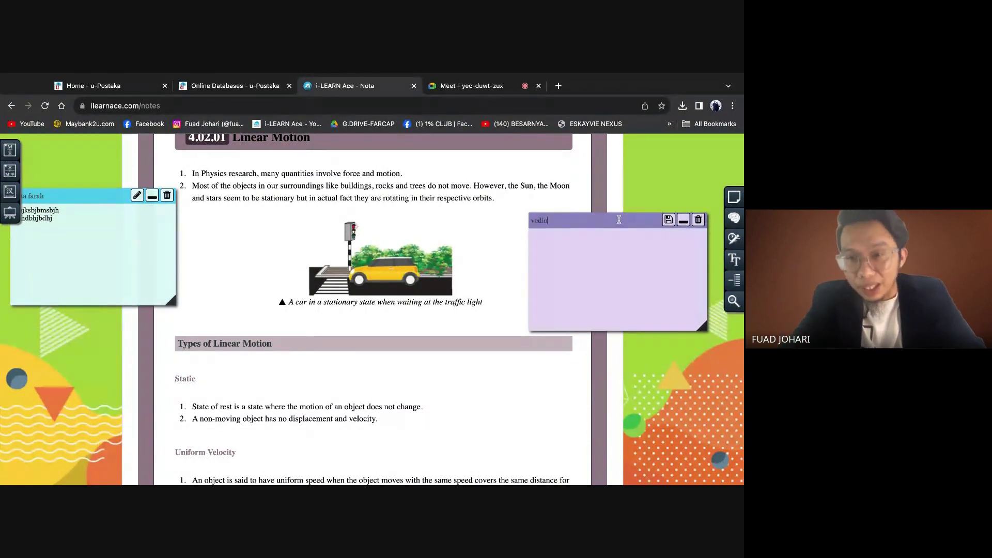
pyautogui.click(668, 219)
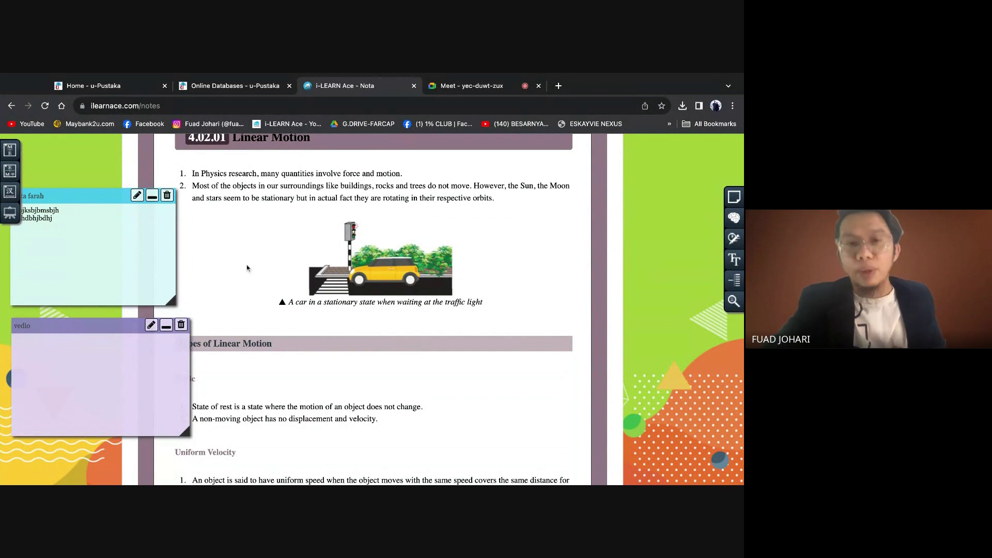
# - Delete the blue and purple notes from the Linear Motion page
pyautogui.click(166, 196)
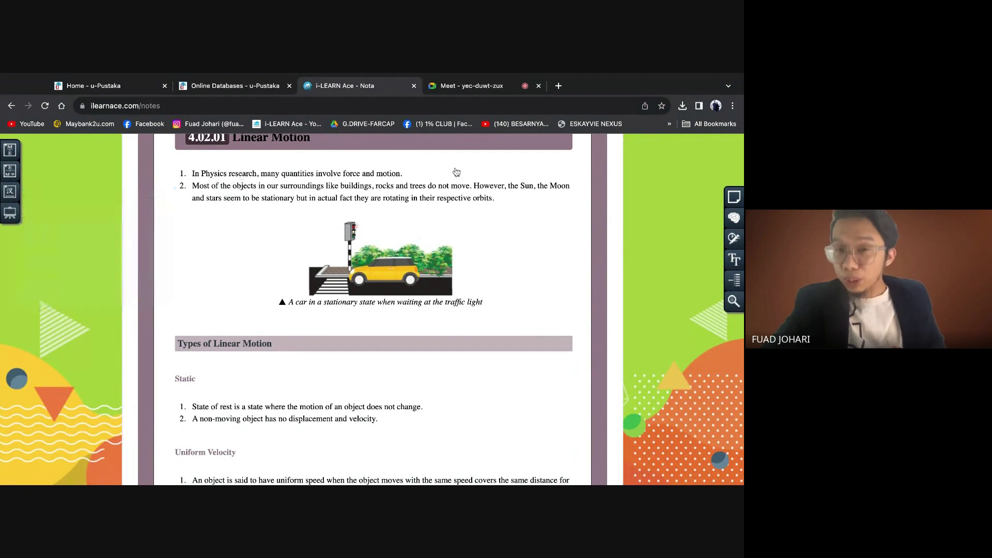
pyautogui.scroll(-2, 491, 289)
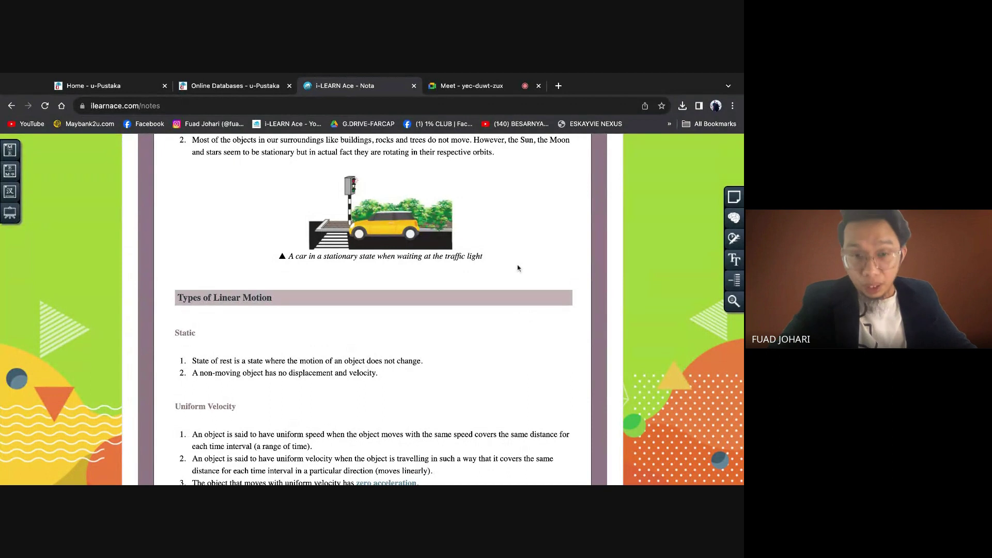
pyautogui.scroll(-4, 518, 268)
pyautogui.scroll(5, 518, 268)
pyautogui.scroll(1, 519, 268)
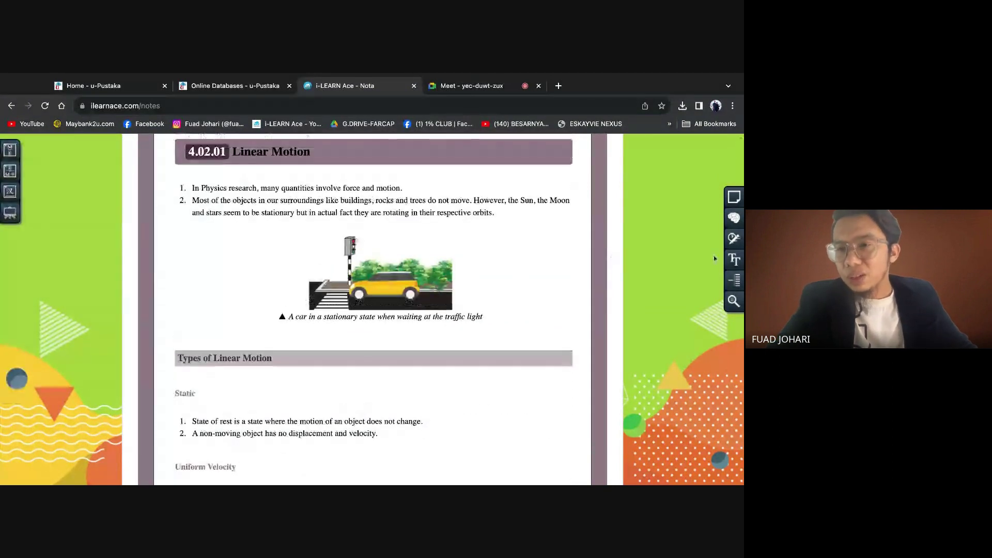
# - Launch the Kuiz Kilat for the Linear Motion notes and answer the question about the incorrect statement with option C
pyautogui.click(734, 238)
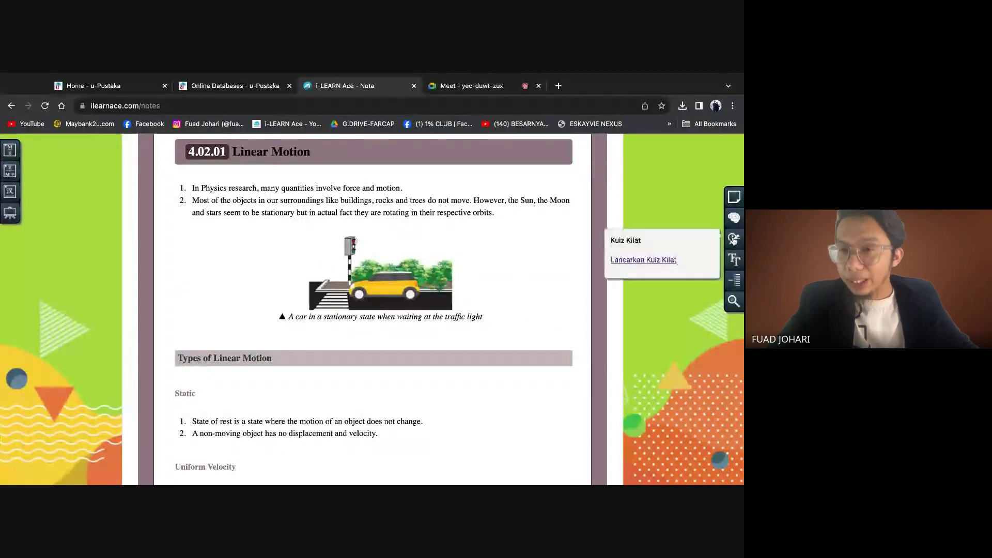
pyautogui.click(659, 260)
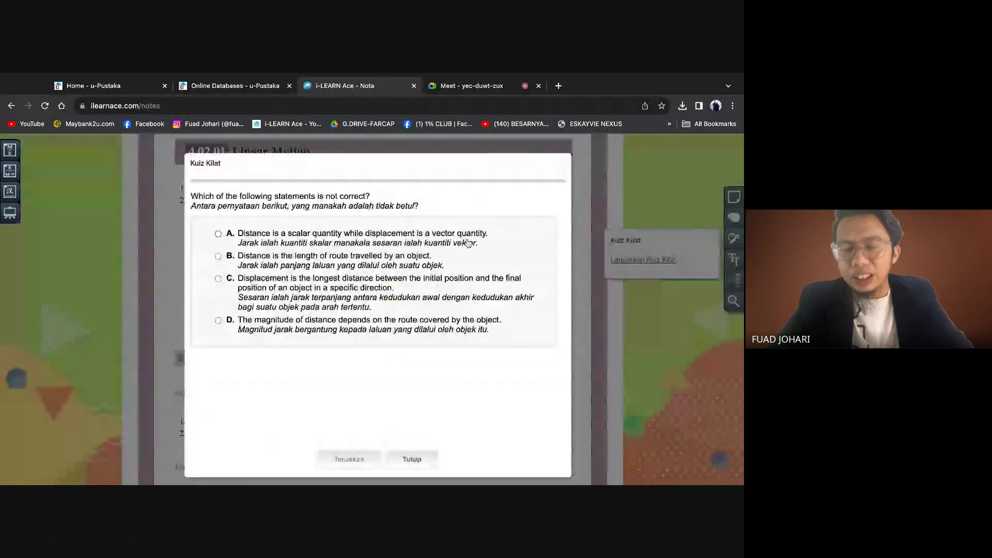
pyautogui.scroll(-2, 377, 265)
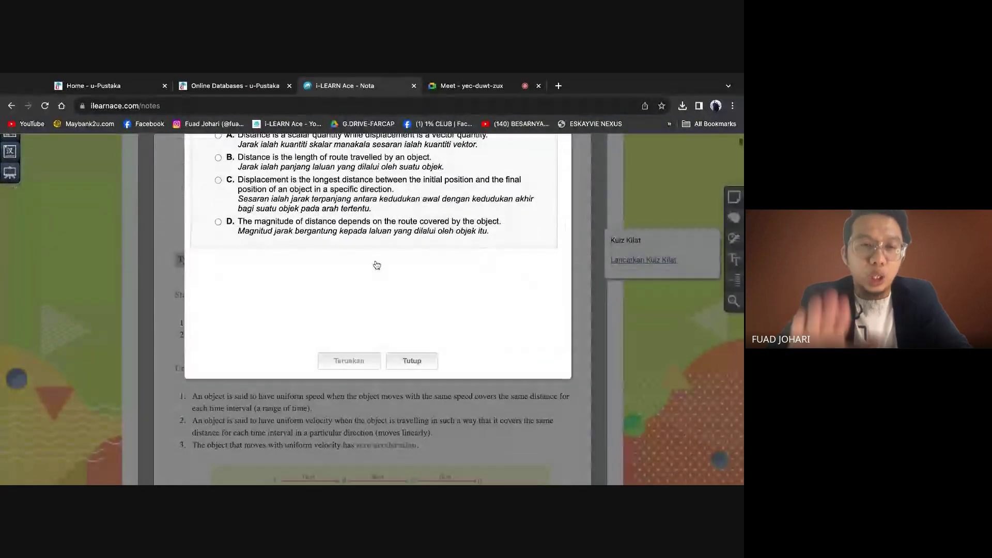
pyautogui.scroll(3, 377, 265)
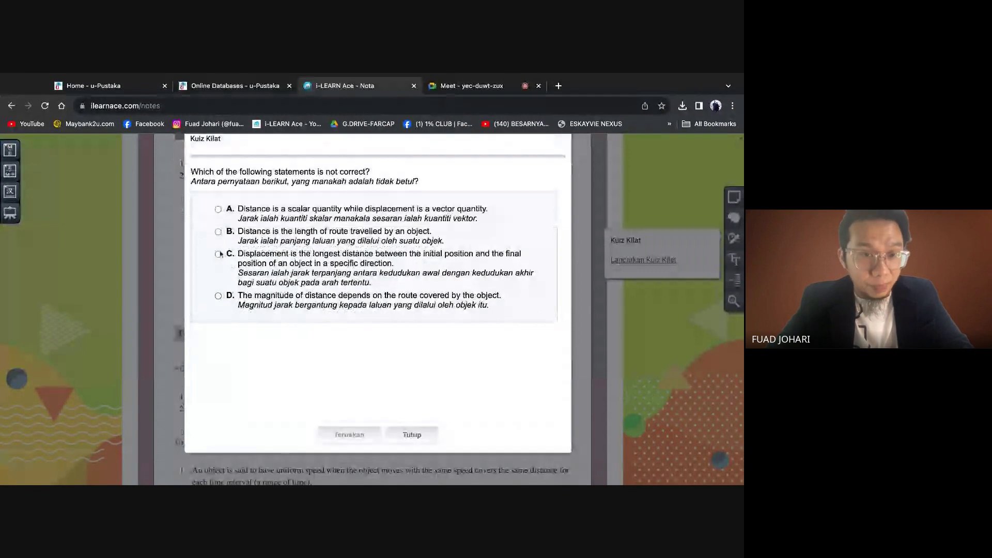
pyautogui.scroll(-1, 219, 258)
pyautogui.click(218, 256)
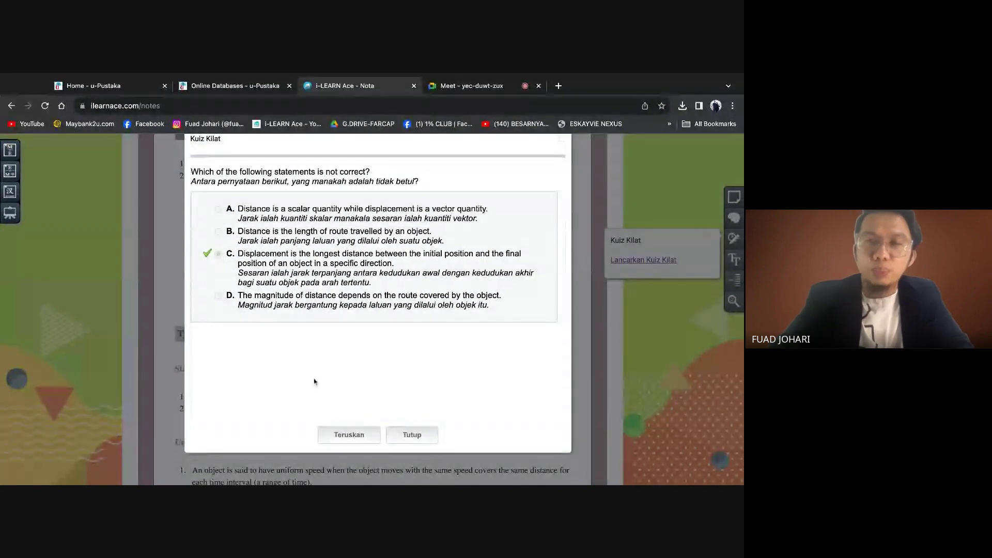
# - Continue to the car acceleration question, try answers A, B, C and D in turn, and close the quiz
pyautogui.click(362, 440)
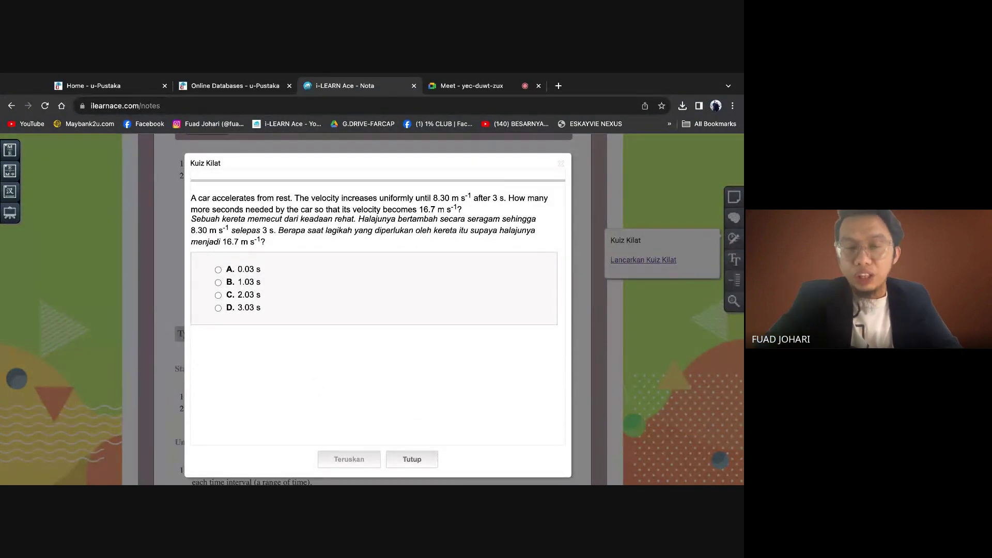
pyautogui.click(217, 271)
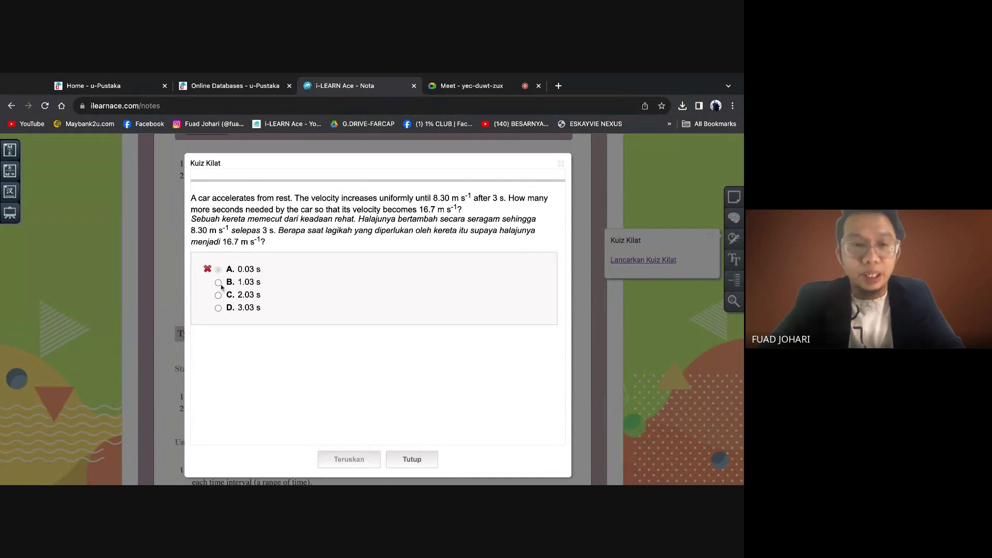
pyautogui.click(218, 282)
pyautogui.click(218, 295)
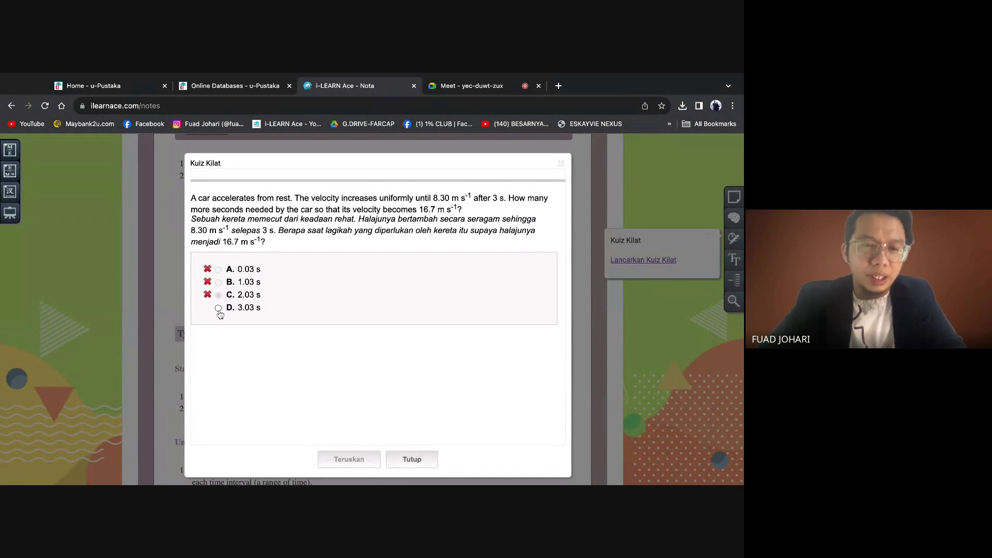
pyautogui.click(218, 309)
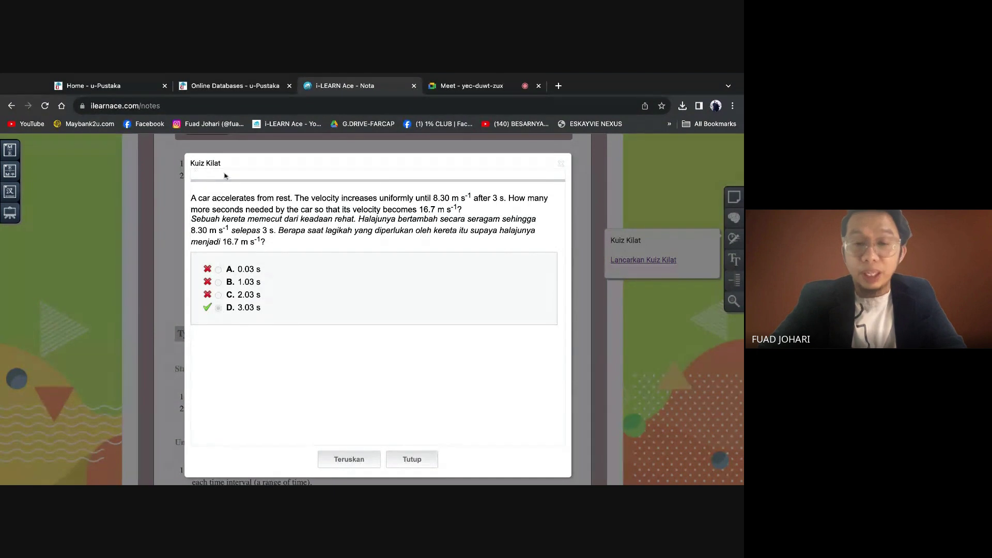
pyautogui.scroll(-1, 416, 362)
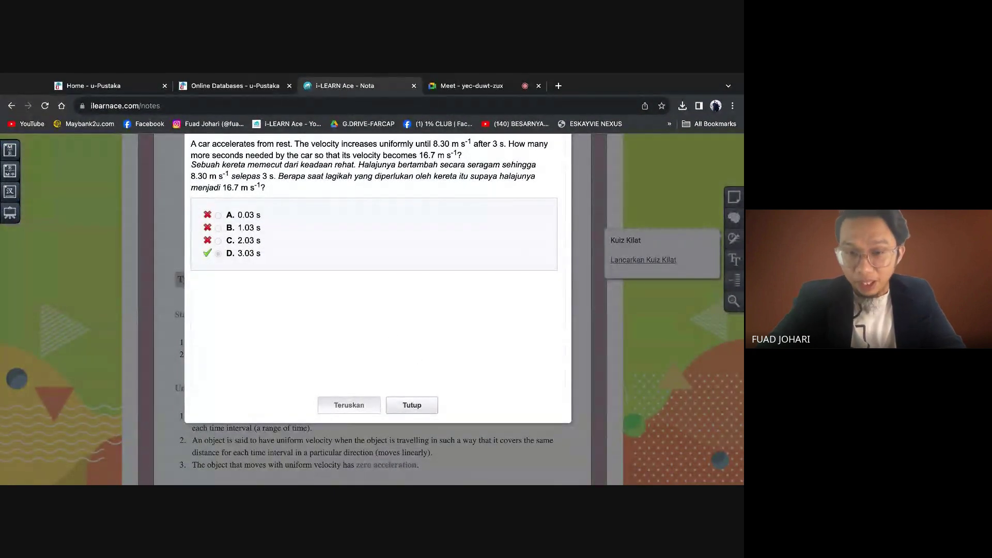
pyautogui.click(399, 409)
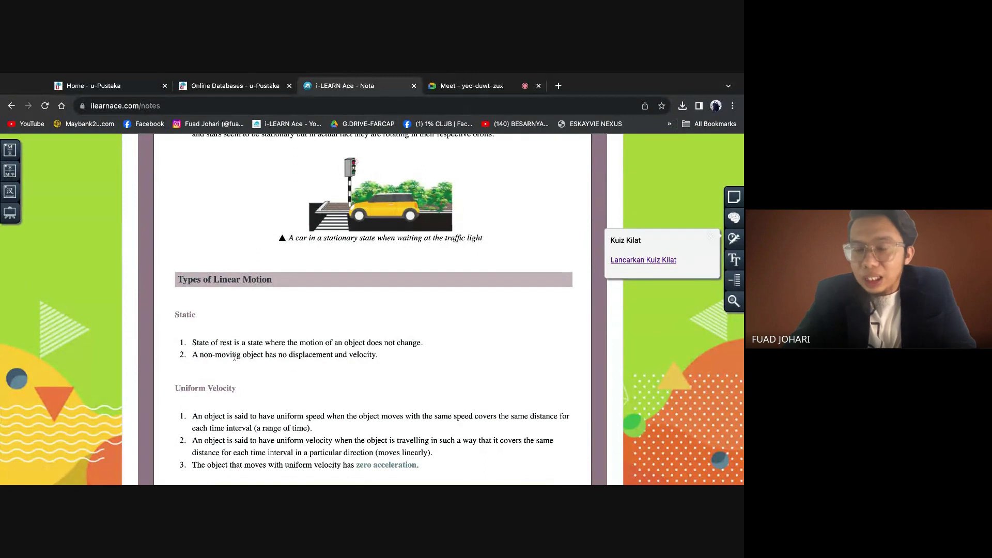
# - Open the Kamus Dwibahasa bilingual dictionary to view its Malay → English lookup, and close it again
pyautogui.scroll(1, 45, 144)
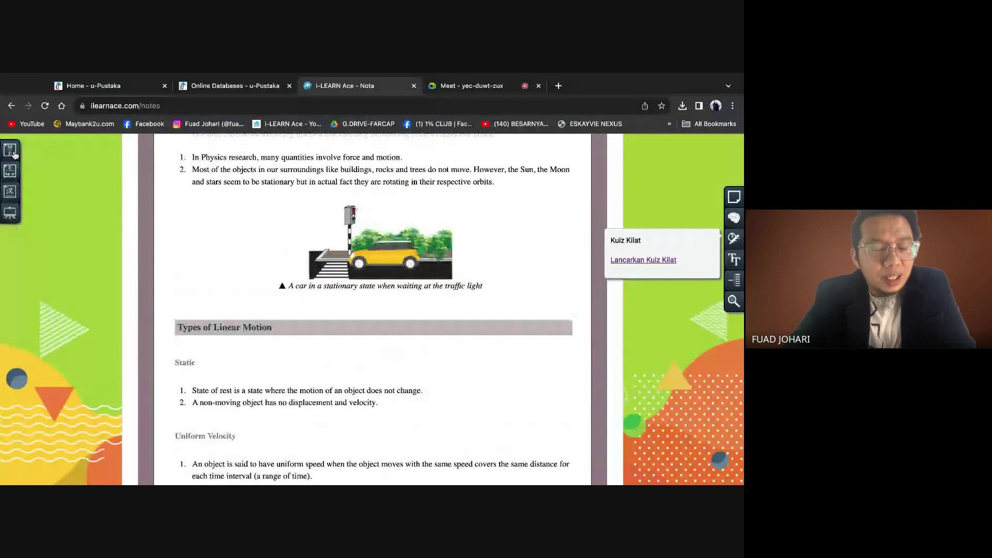
pyautogui.click(11, 150)
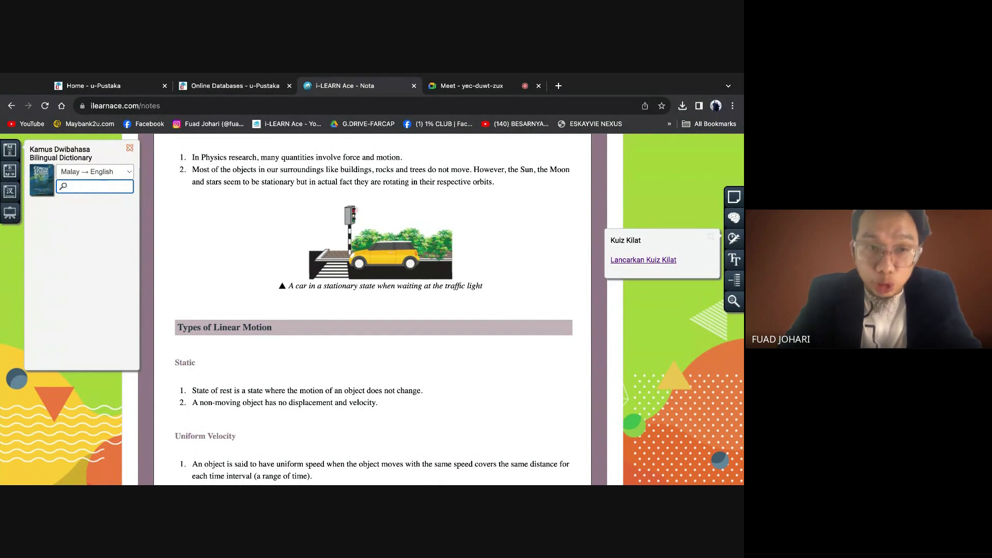
pyautogui.click(130, 150)
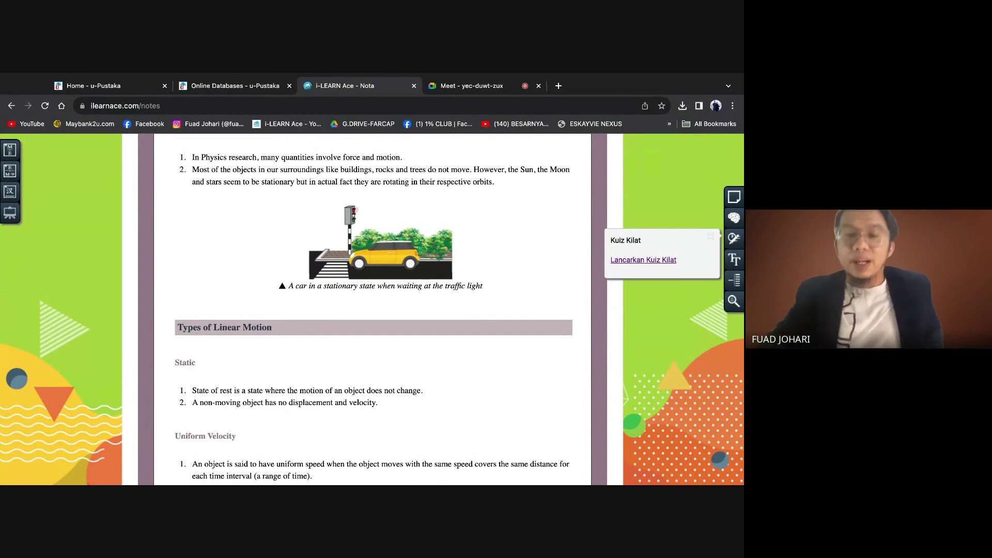
# - Switch the notes to the KSSM Kimia subject and open the topic Tingkatan 4 - 4.02 Matter and the Atomic Structure
pyautogui.scroll(-5, 195, 272)
pyautogui.scroll(20, 245, 320)
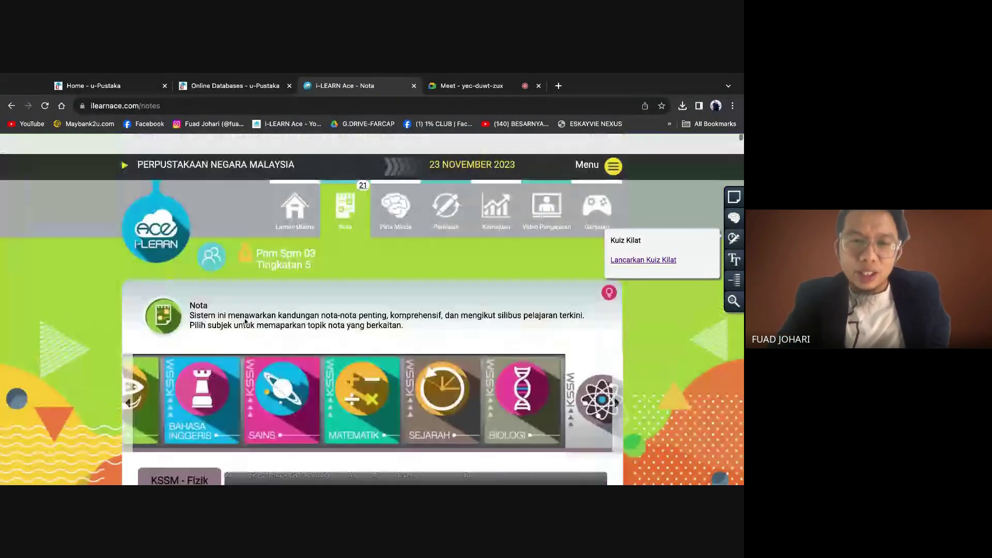
pyautogui.scroll(-1, 393, 224)
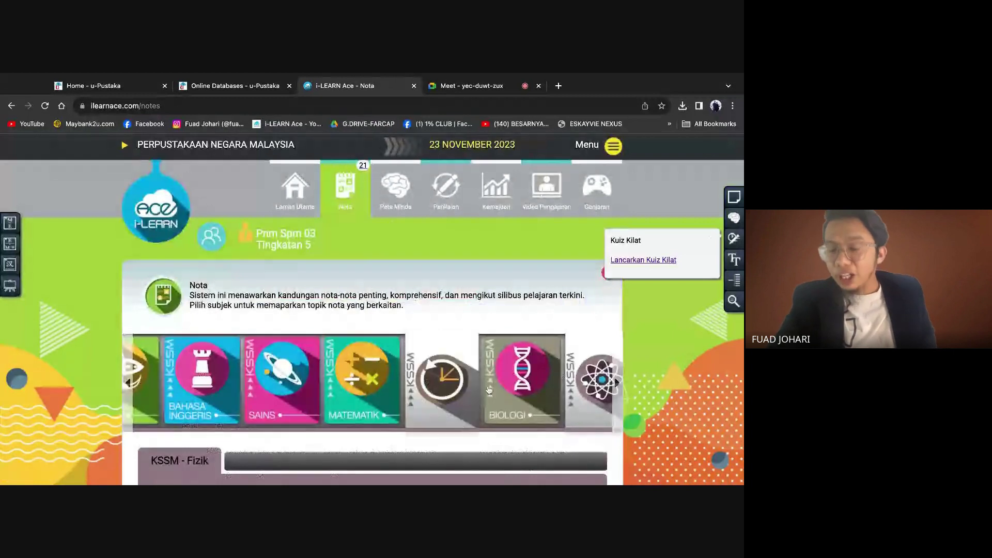
pyautogui.click(617, 384)
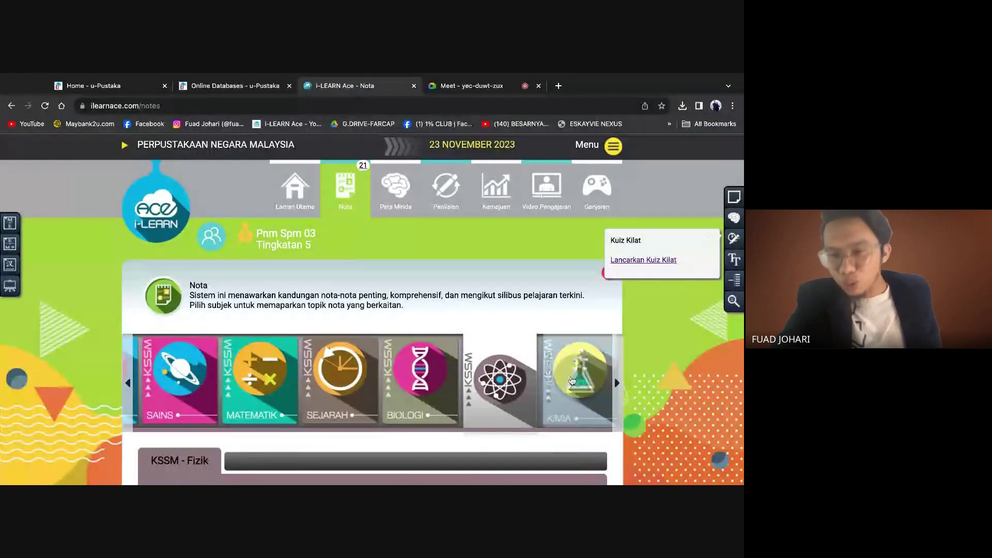
pyautogui.click(583, 381)
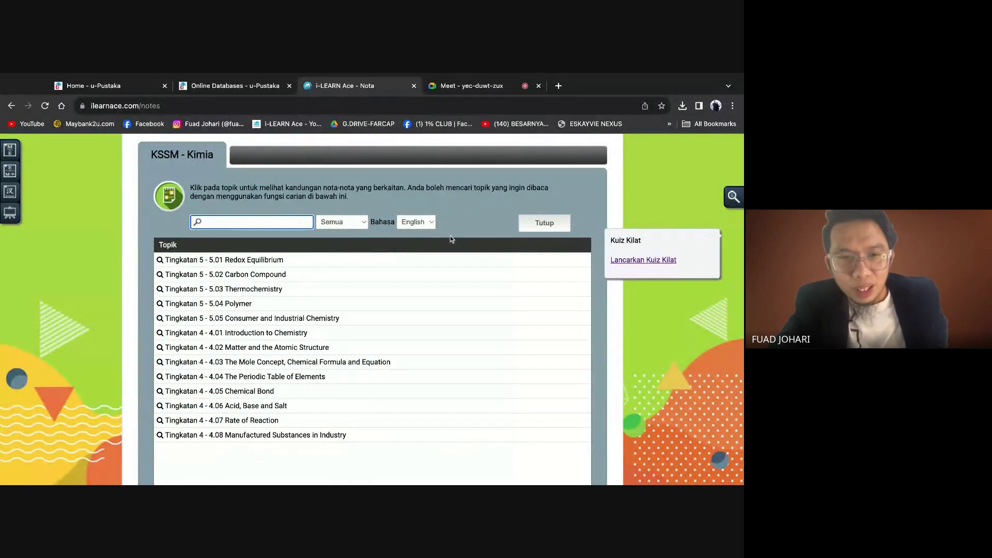
pyautogui.click(253, 351)
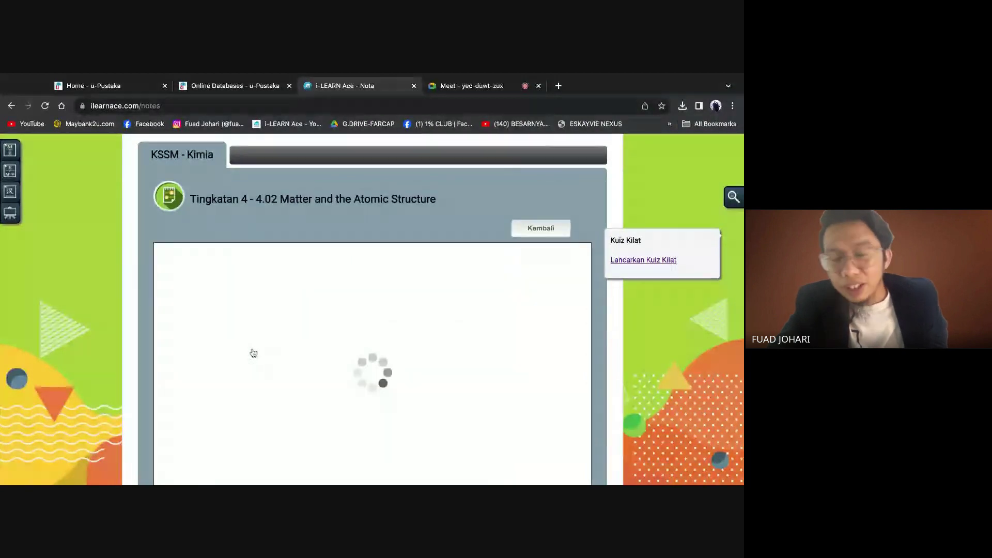
# - Skim the Matter and the Atomic Structure notes through the states-of-matter table and heat-change diagram, and return to the subject list
pyautogui.scroll(-15, 338, 352)
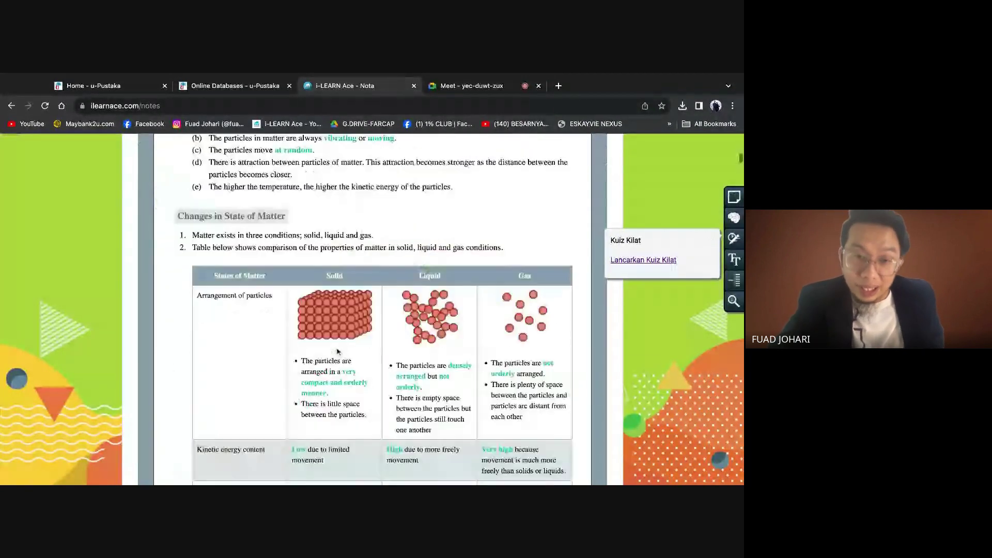
pyautogui.scroll(10, 337, 351)
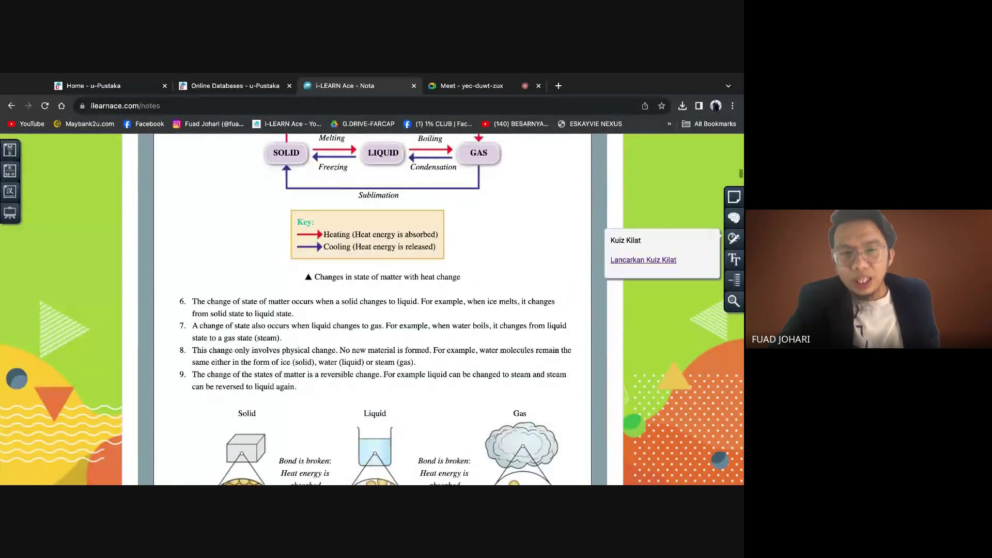
pyautogui.scroll(8, 372, 309)
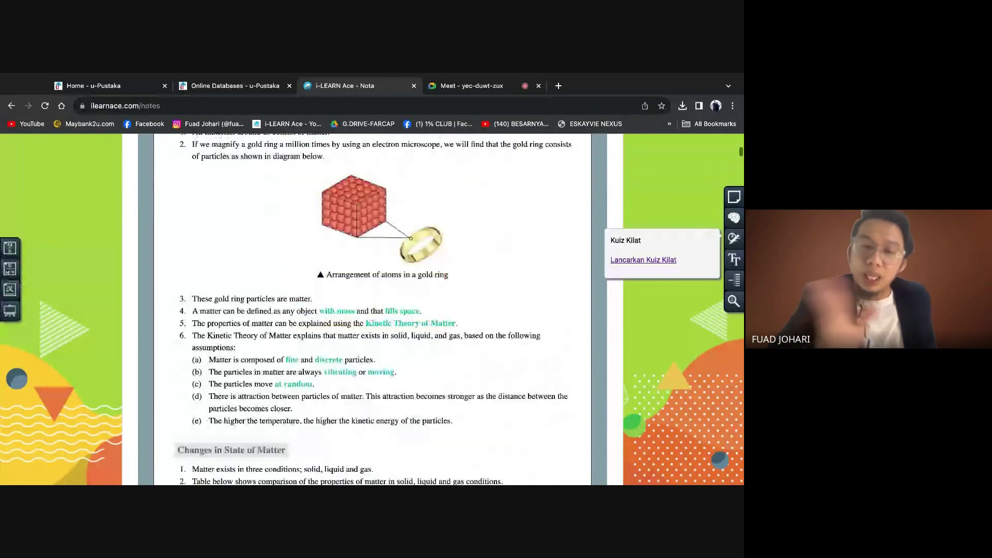
pyautogui.scroll(10, 372, 310)
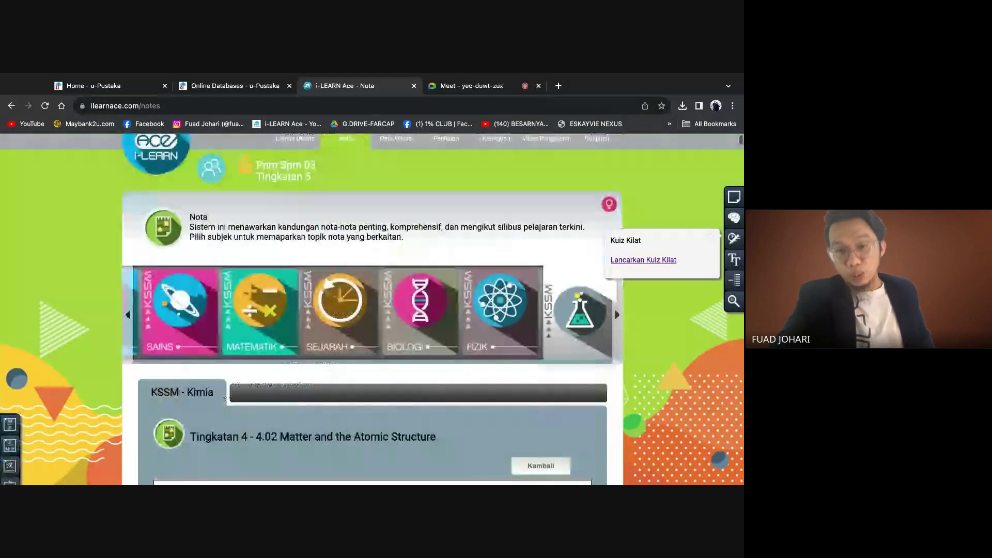
pyautogui.scroll(-4, 372, 310)
pyautogui.scroll(5, 455, 264)
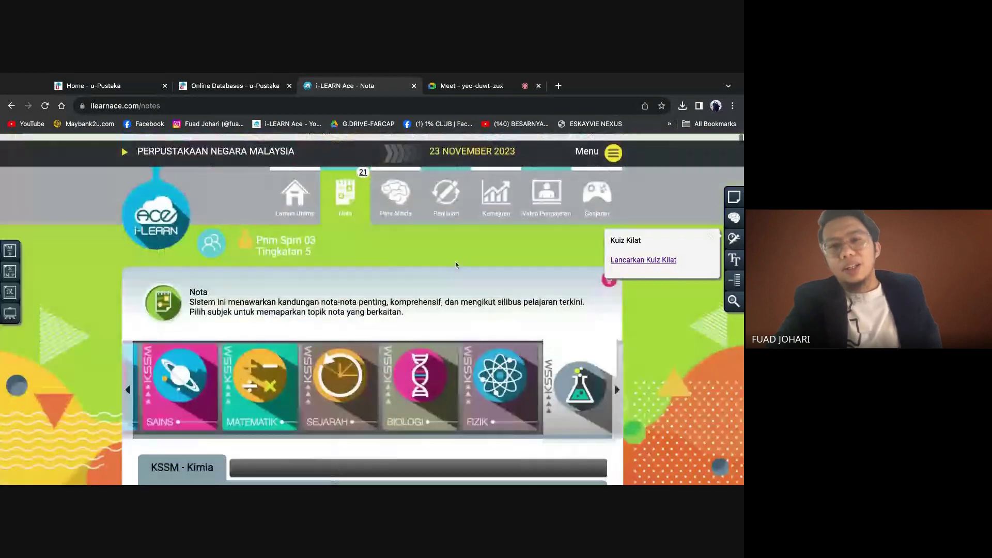
# - Dismiss the Kuiz Kilat box and go to the Changes in State of Matter section of the Kimia notes
pyautogui.moveTo(615, 382)
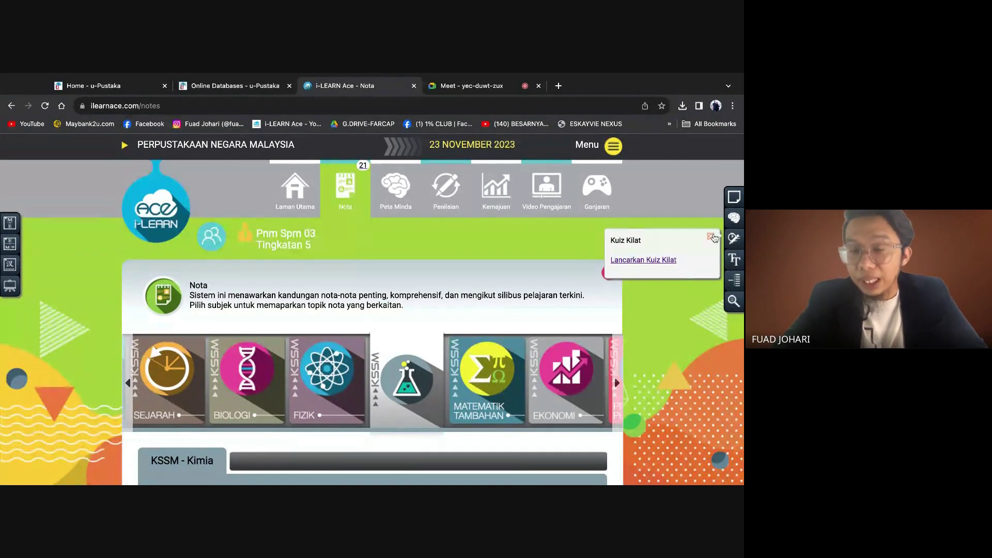
pyautogui.scroll(-1, 681, 243)
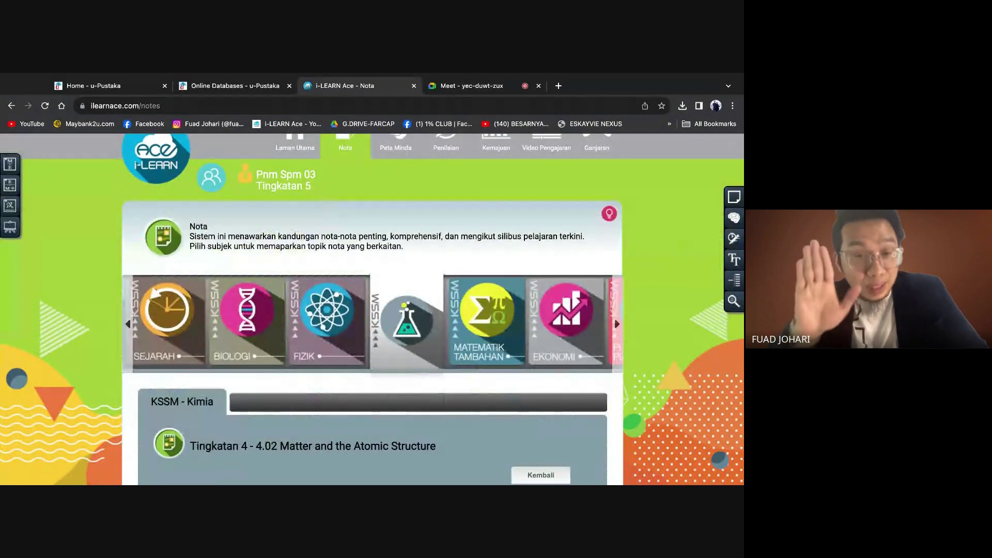
pyautogui.scroll(-9, 605, 319)
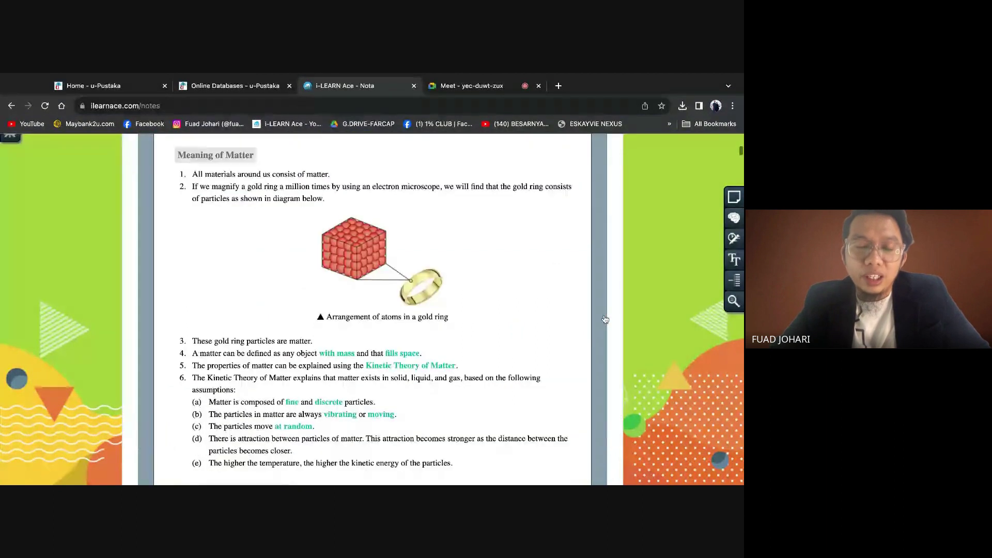
pyautogui.scroll(-4, 605, 319)
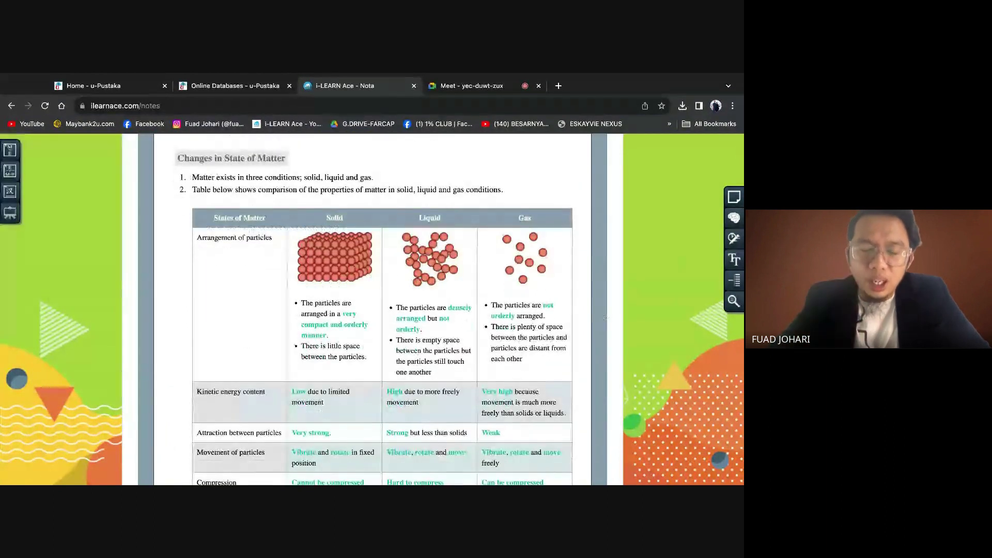